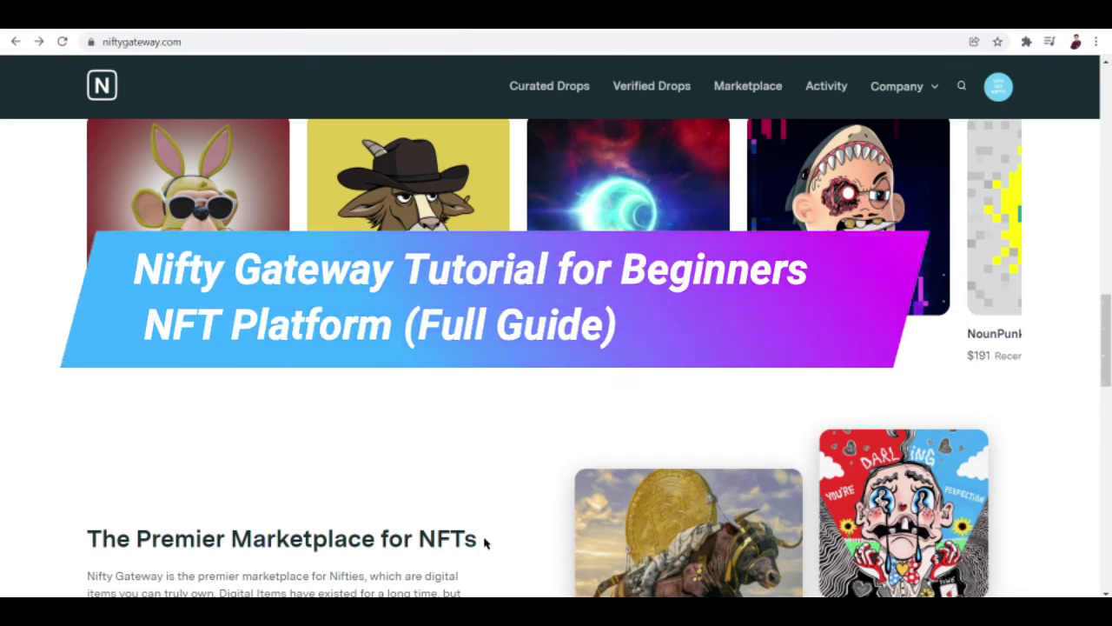
- Scroll up and down the Nifty Gateway home page to browse its content
scroll(484, 541, "down", 5)
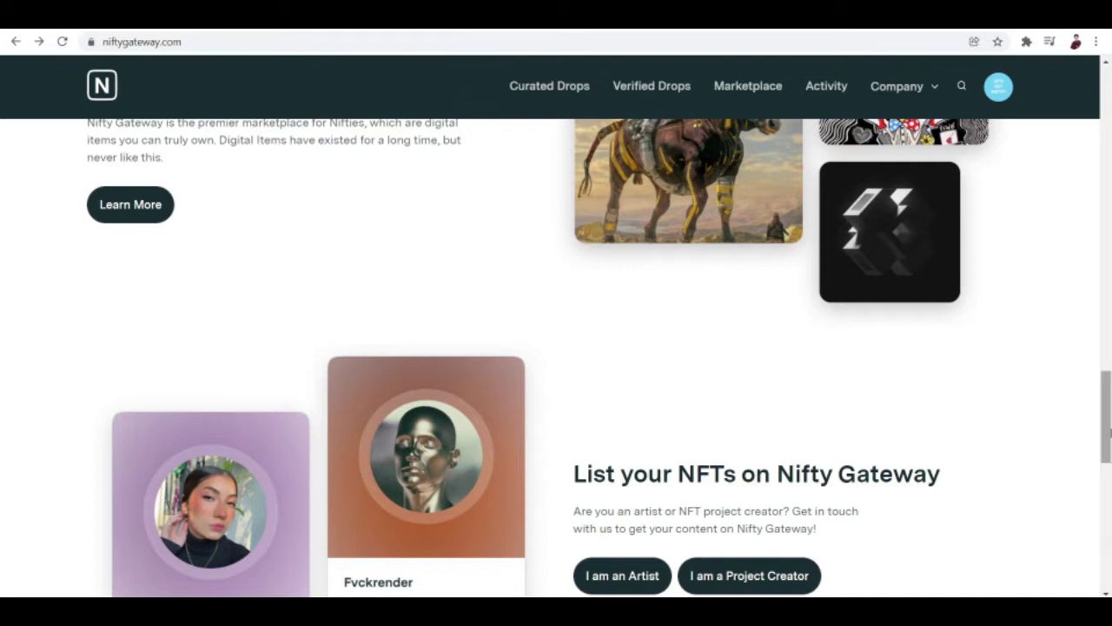
scroll(1108, 370, "up", 4)
left_click_drag(1108, 369, 1108, 340)
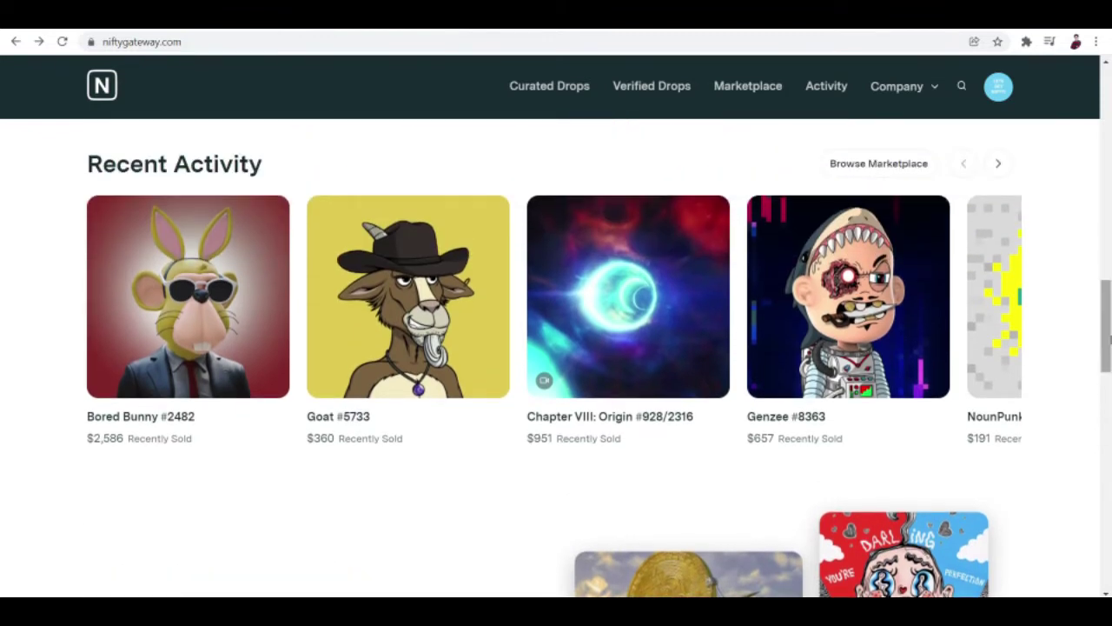
left_click_drag(1109, 339, 1109, 322)
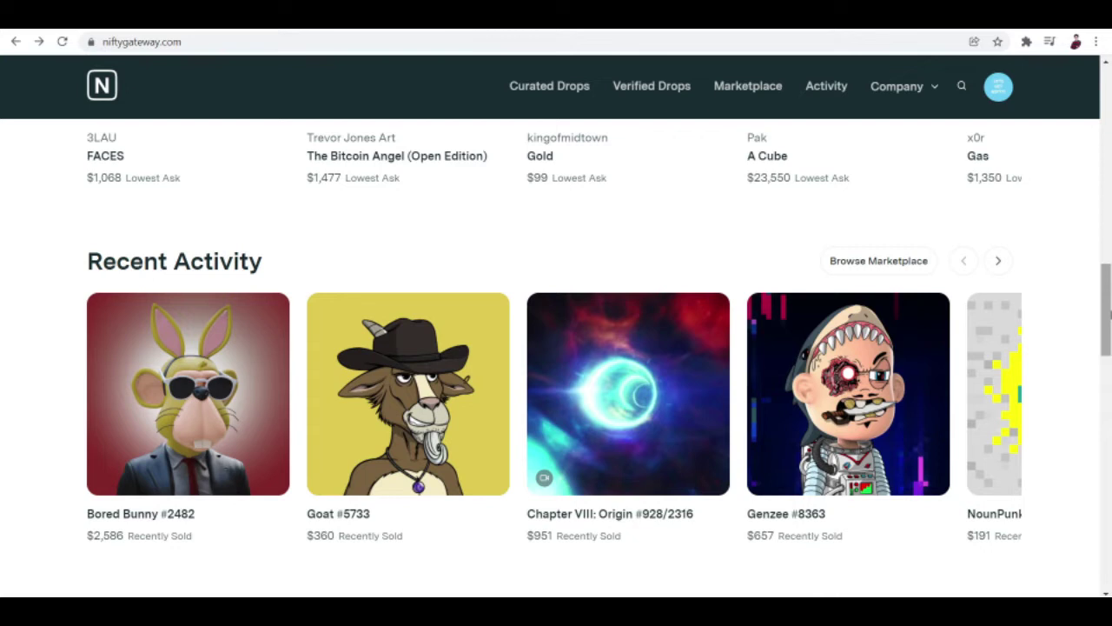
scroll(1109, 313, "up", 6)
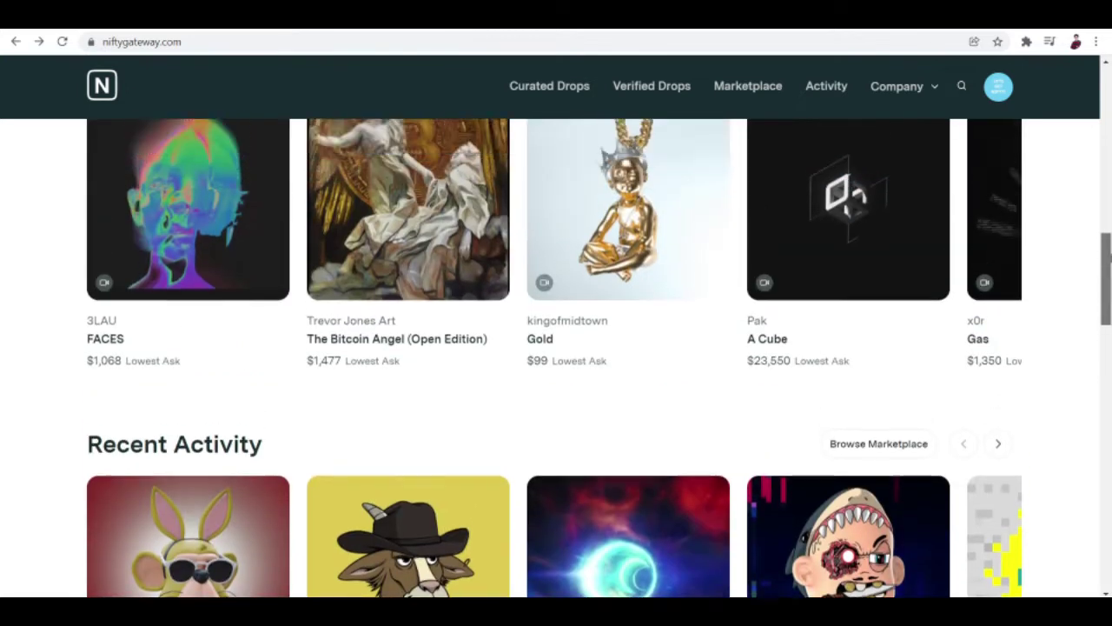
scroll(556, 347, "up", 7)
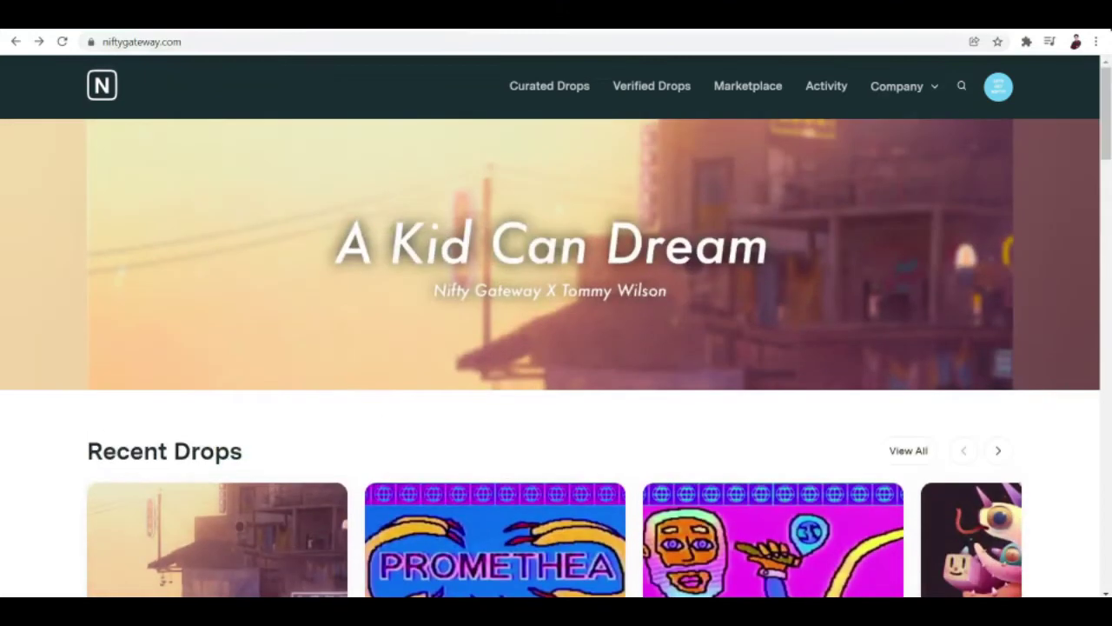
scroll(556, 348, "down", 3)
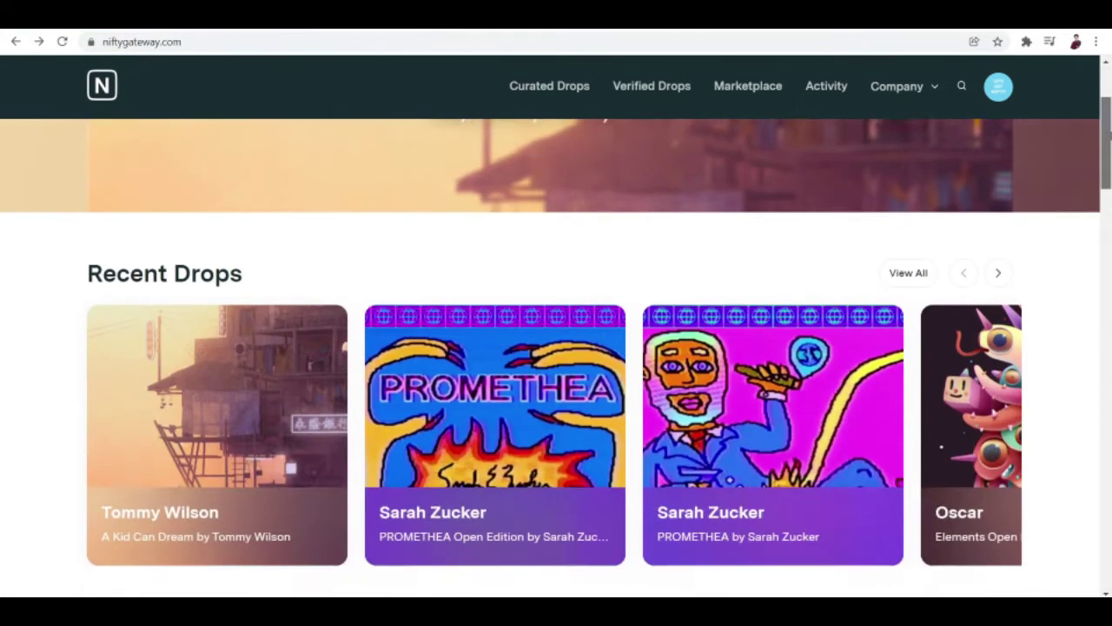
scroll(556, 347, "down", 2)
scroll(557, 348, "up", 4)
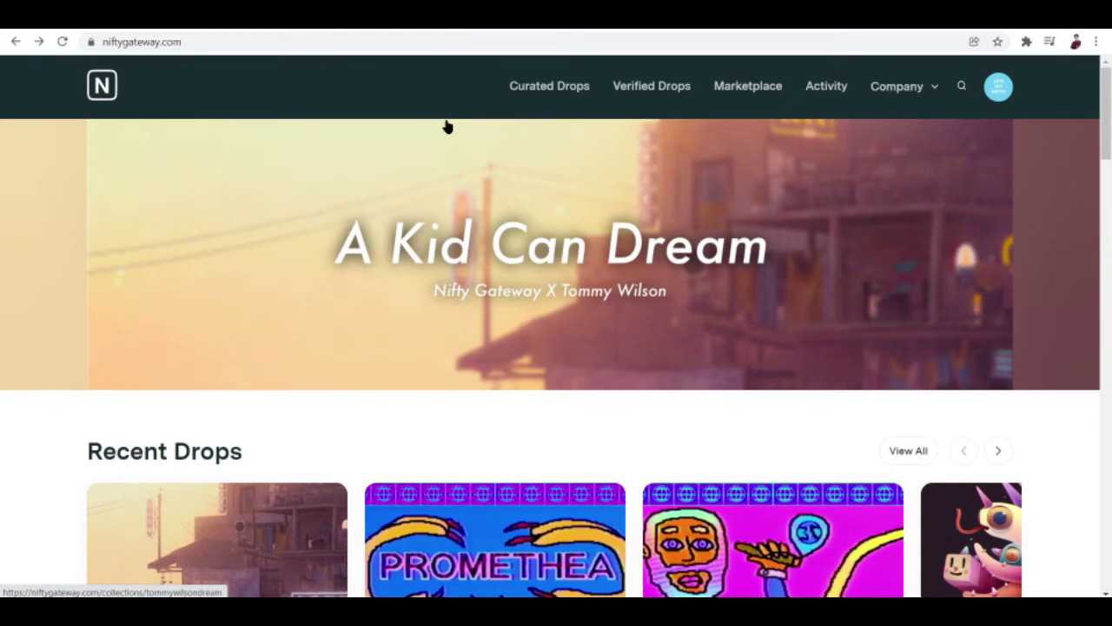
scroll(446, 126, "down", 4)
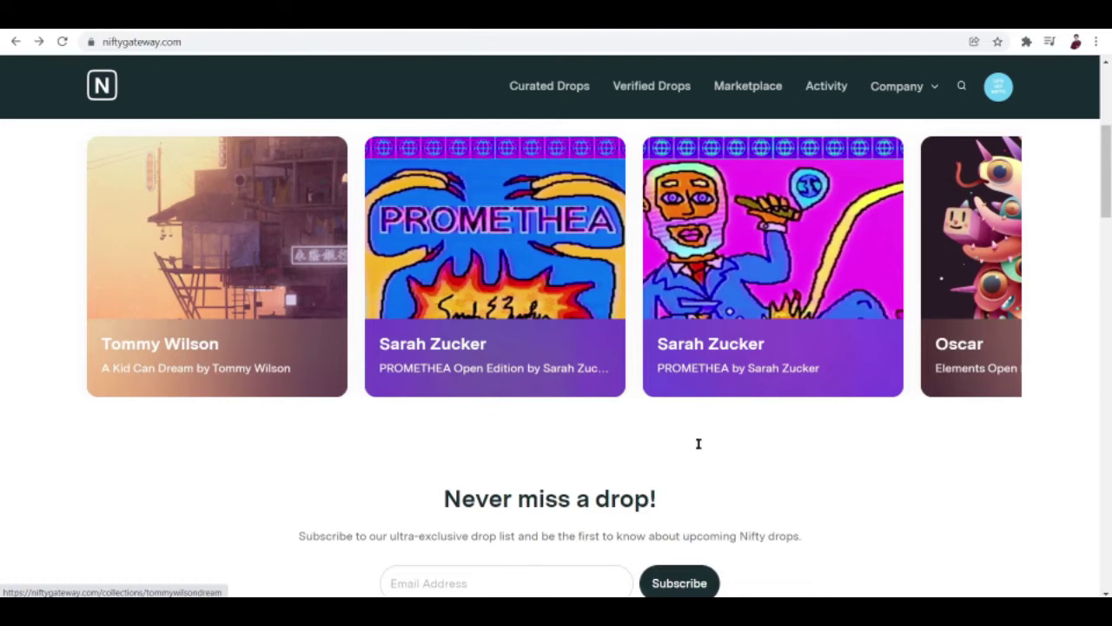
scroll(598, 377, "down", 5)
scroll(599, 377, "up", 9)
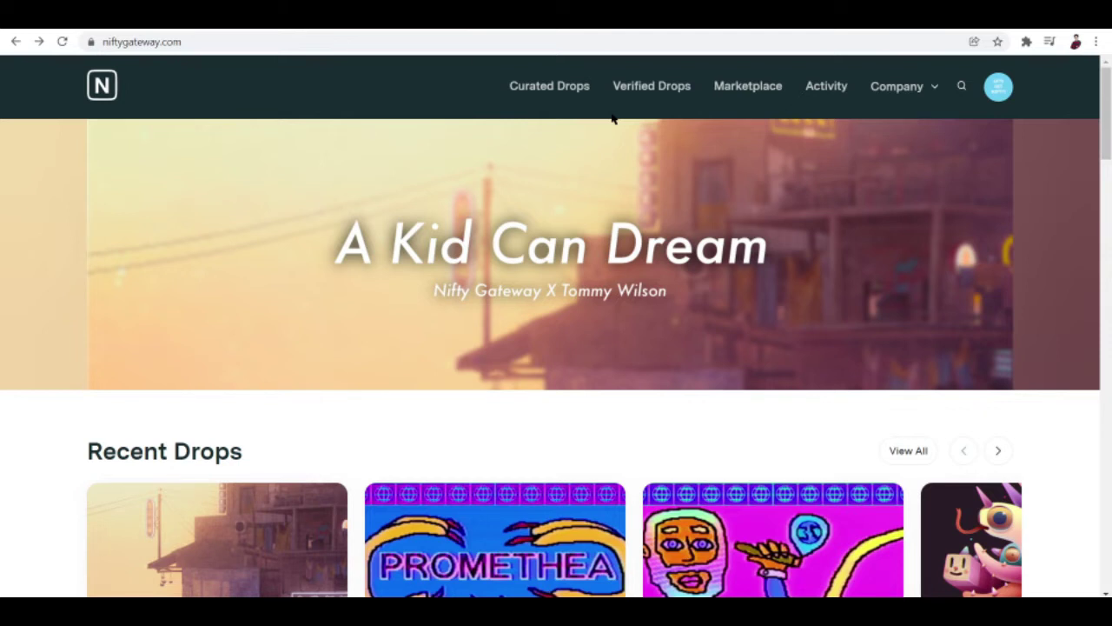
scroll(625, 360, "down", 2)
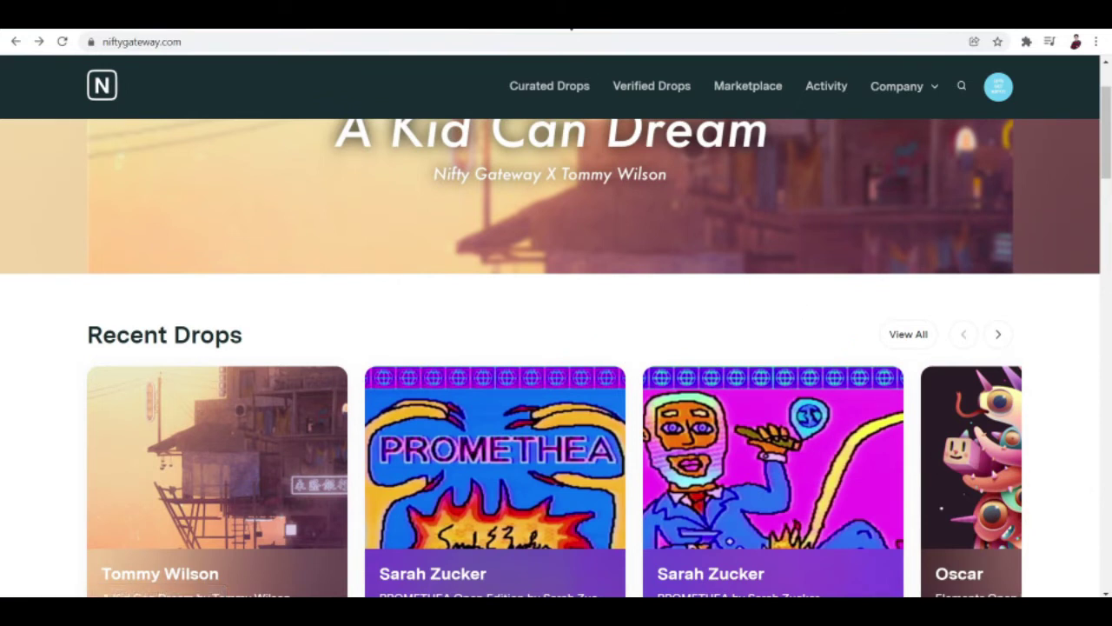
- Go to the Sign up page from the profile avatar and look over its empty fields
left_click(997, 86)
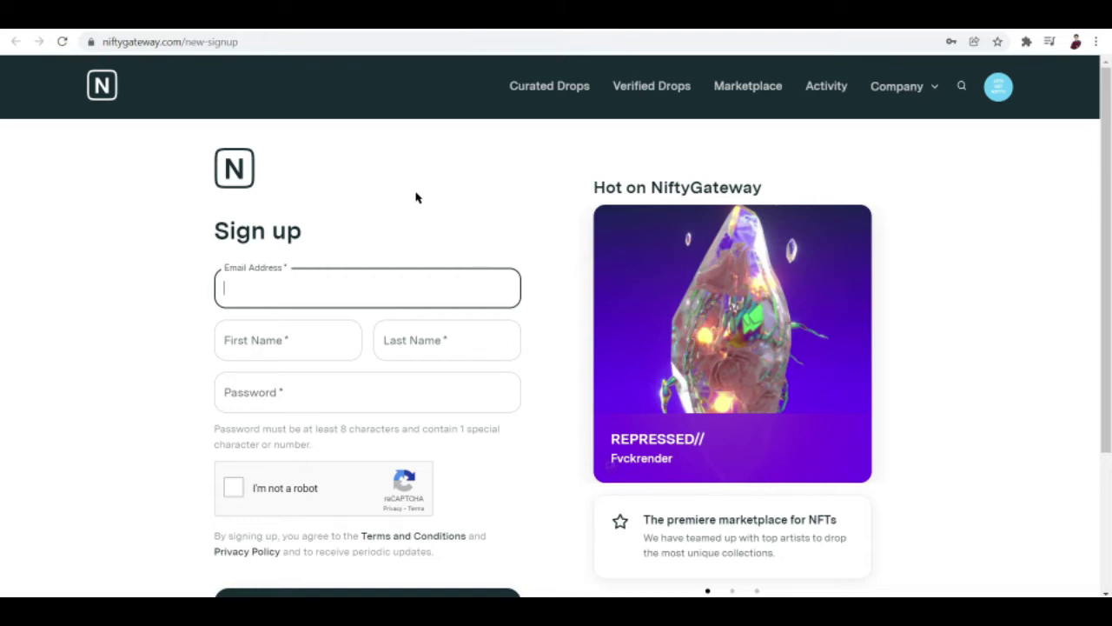
scroll(415, 192, "down", 1)
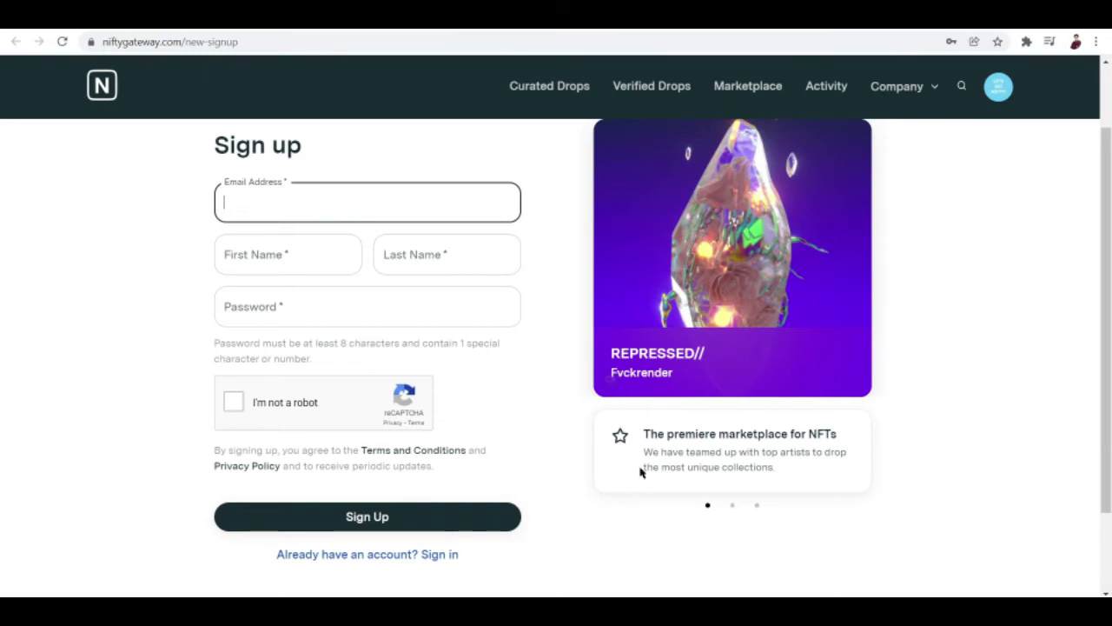
scroll(642, 469, "up", 1)
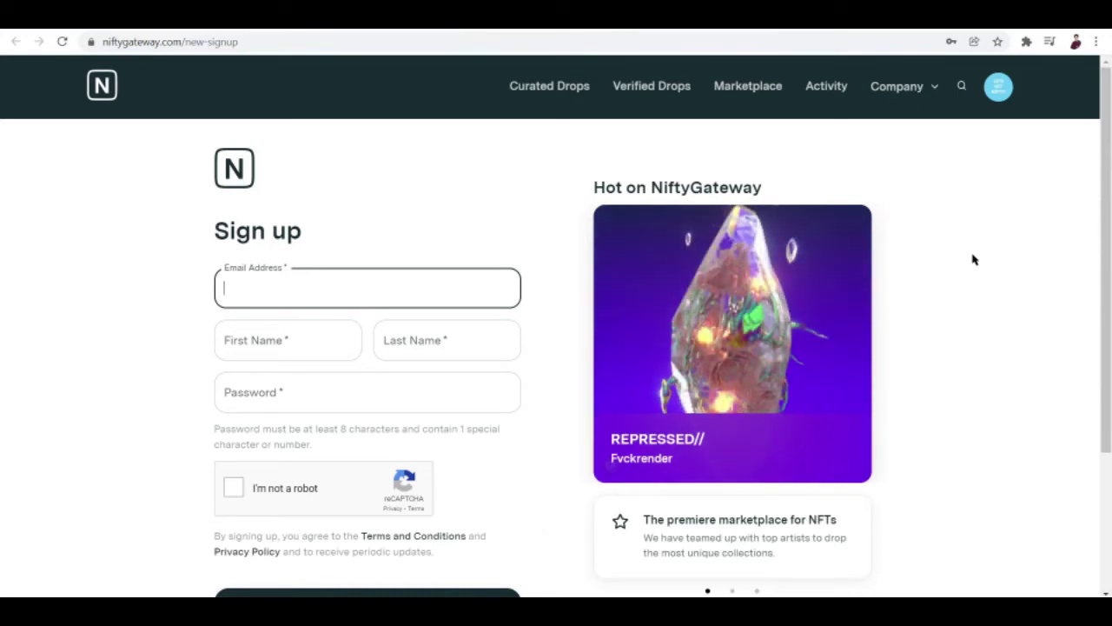
- Check the MetaMask wallet's 0 ETH balance from the browser extensions, then close it
left_click(1026, 43)
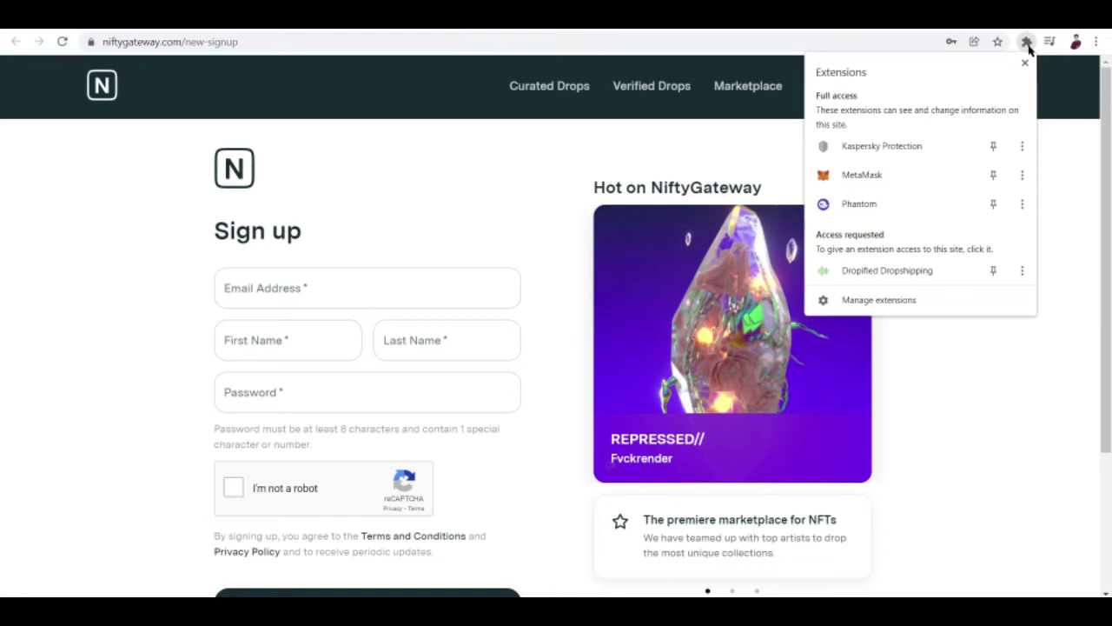
left_click(863, 175)
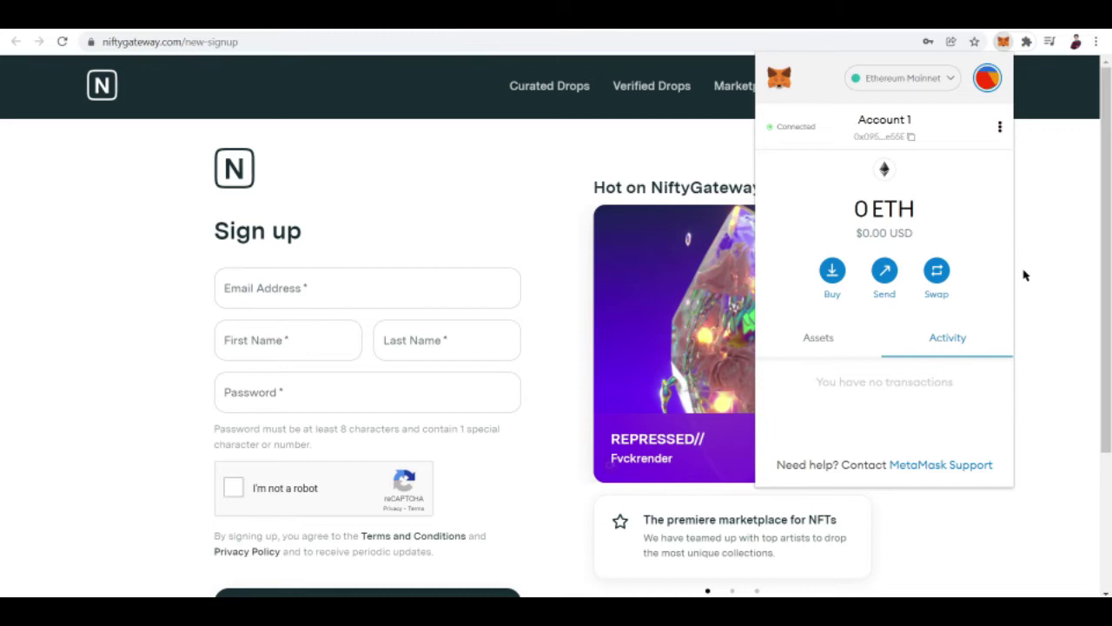
left_click(1024, 276)
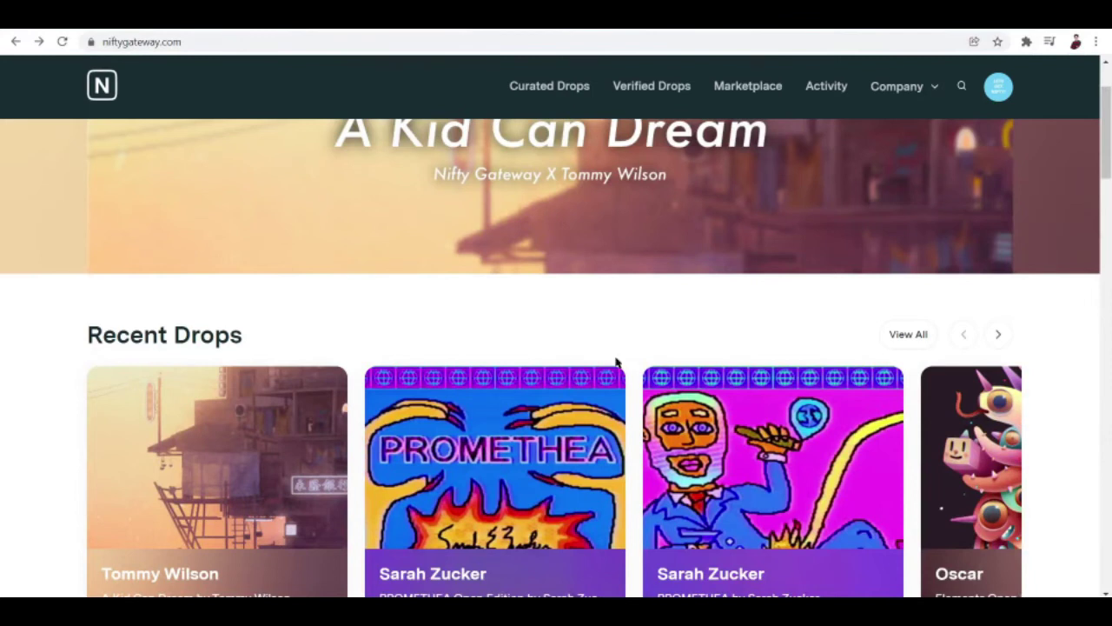
scroll(615, 362, "down", 4)
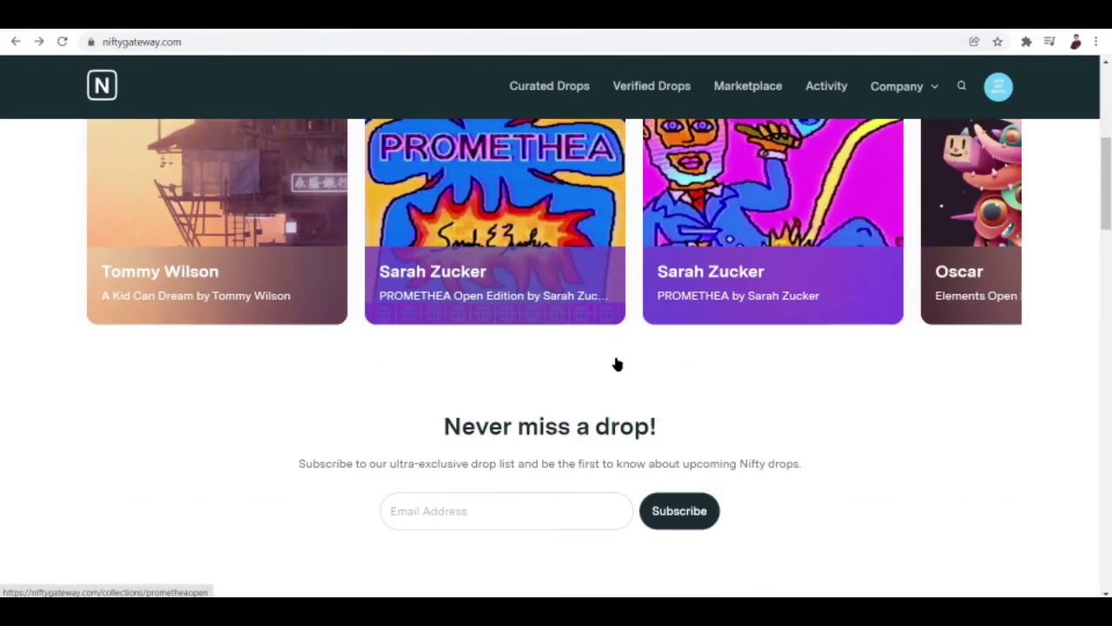
scroll(615, 362, "down", 1)
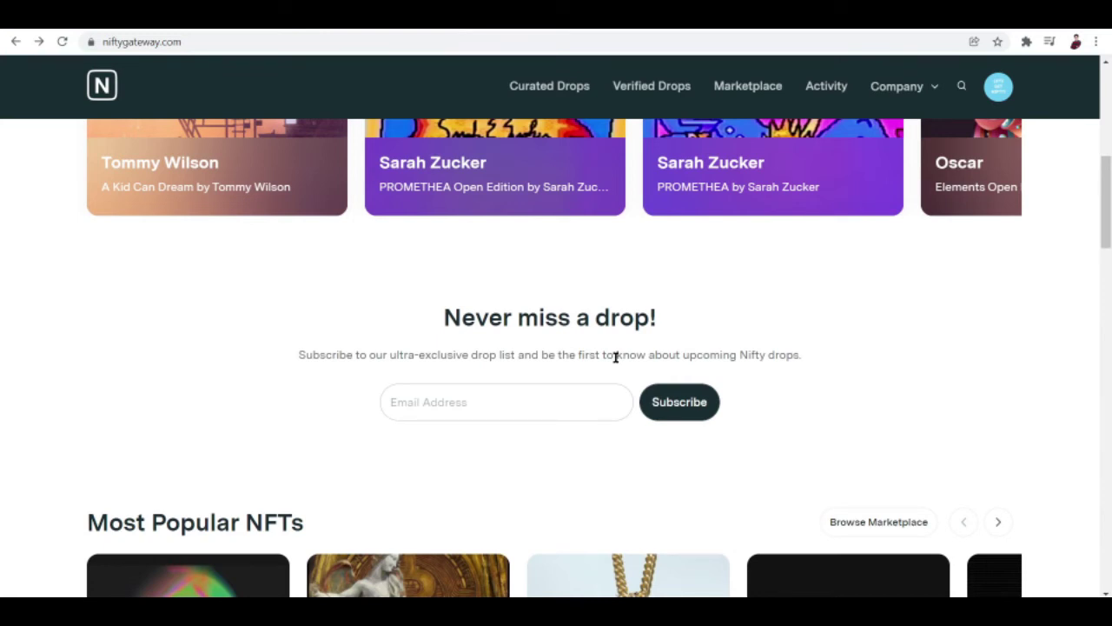
scroll(615, 360, "down", 3)
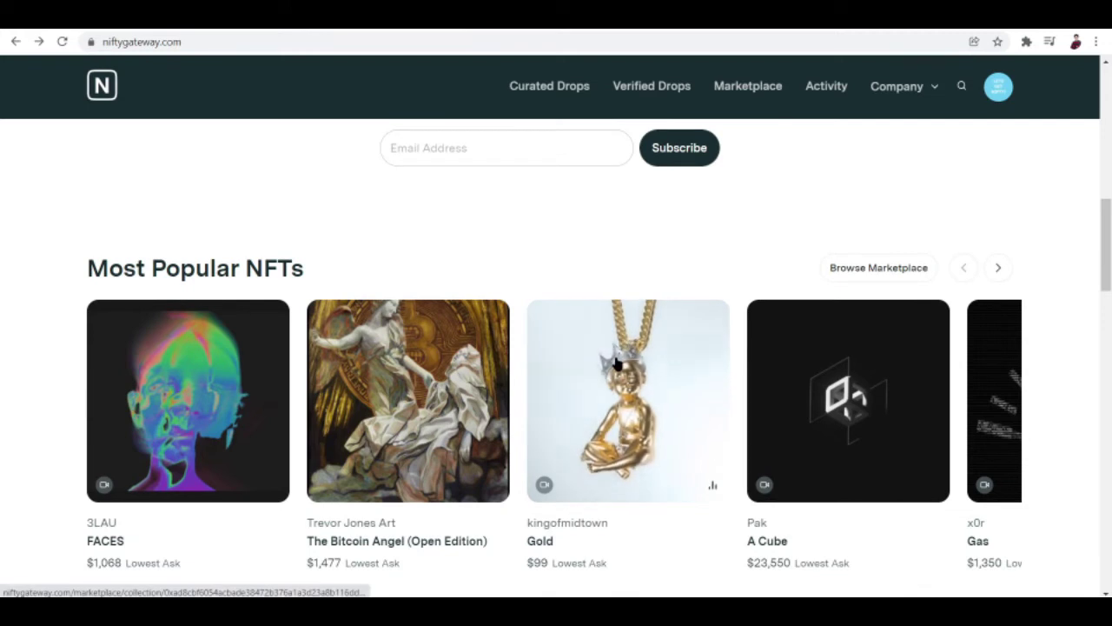
scroll(616, 362, "down", 1)
scroll(615, 363, "down", 2)
scroll(615, 362, "up", 5)
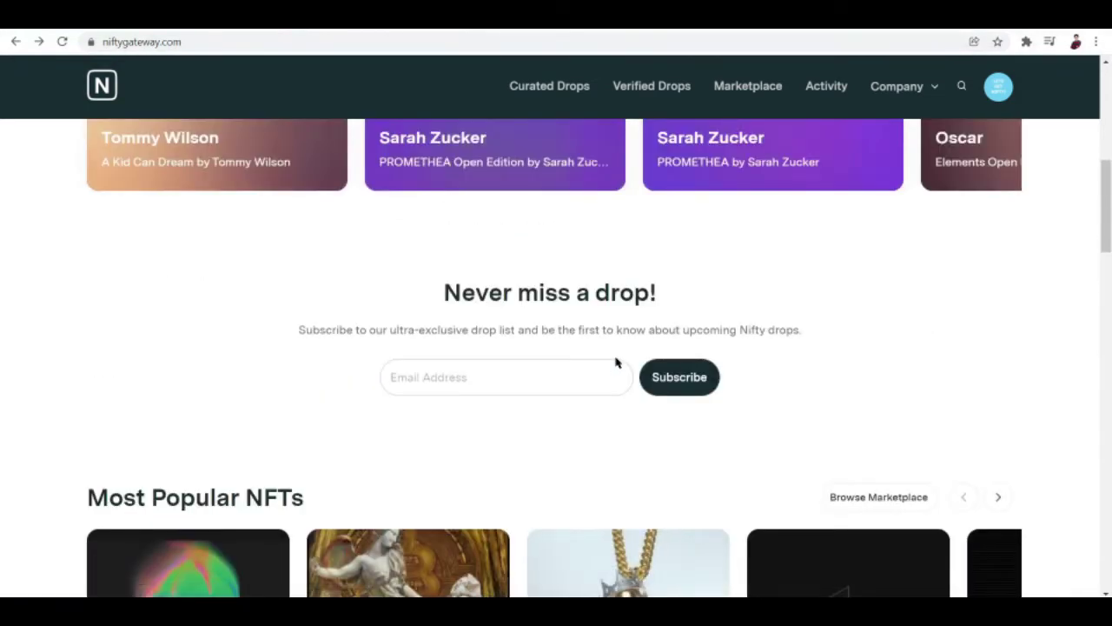
scroll(618, 407, "up", 3)
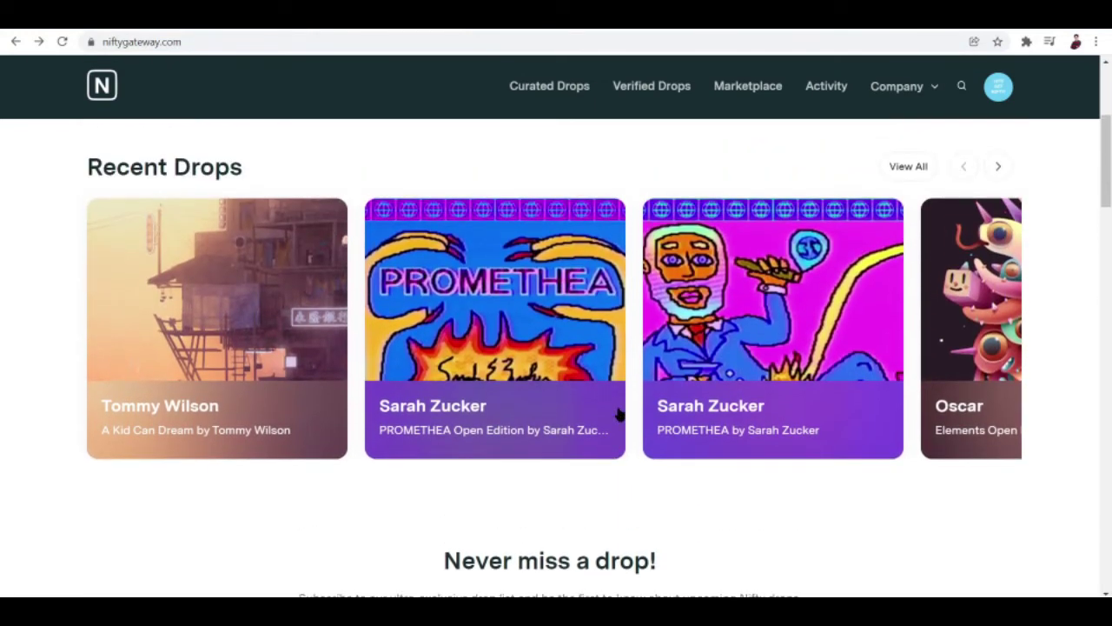
scroll(618, 415, "down", 1)
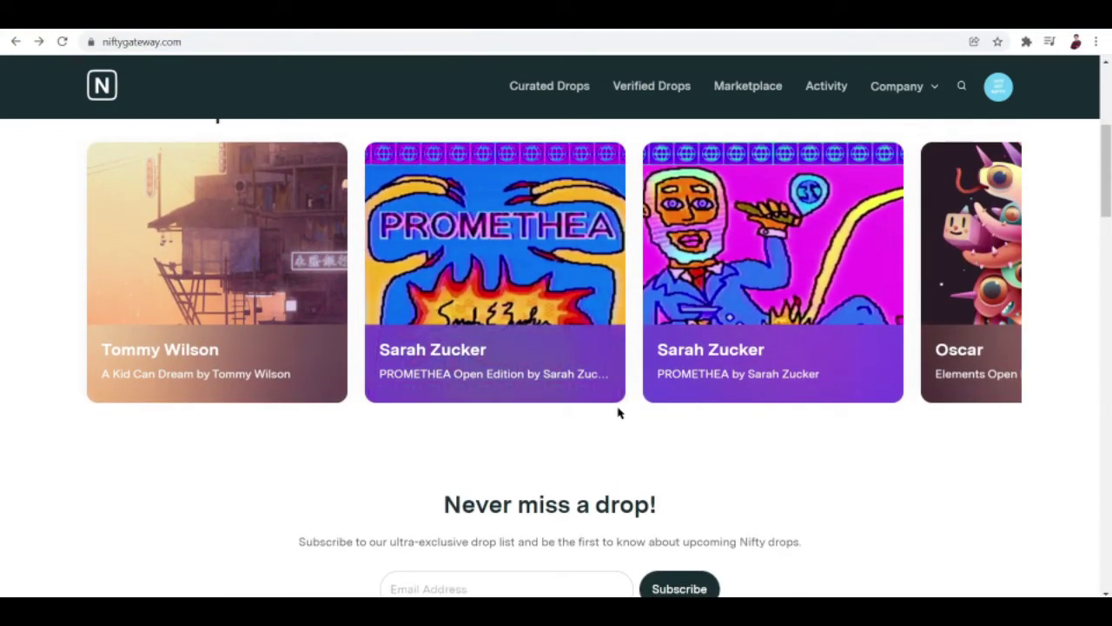
scroll(618, 413, "up", 1)
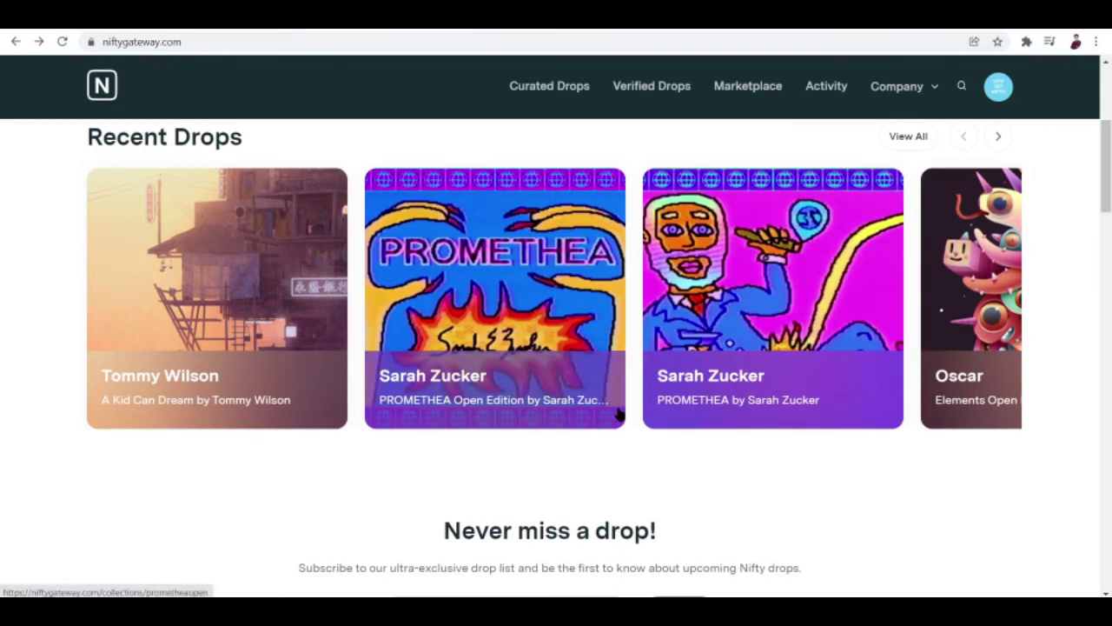
scroll(618, 413, "up", 4)
scroll(618, 413, "down", 10)
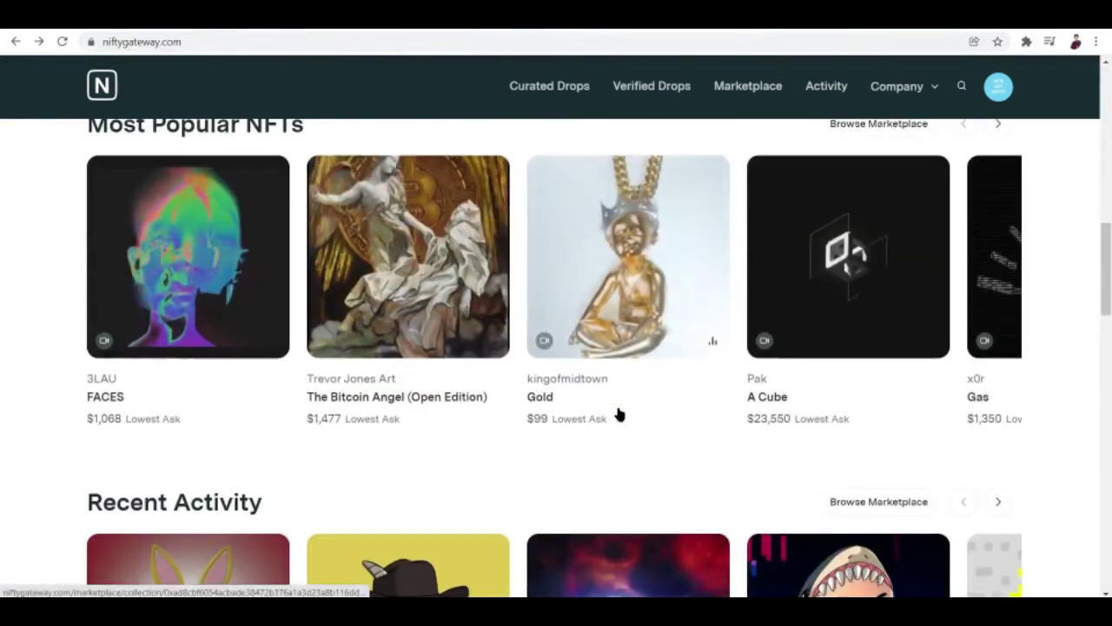
- Open the FACES NFT page and start a global offer, focusing the offer amount field
left_click(160, 291)
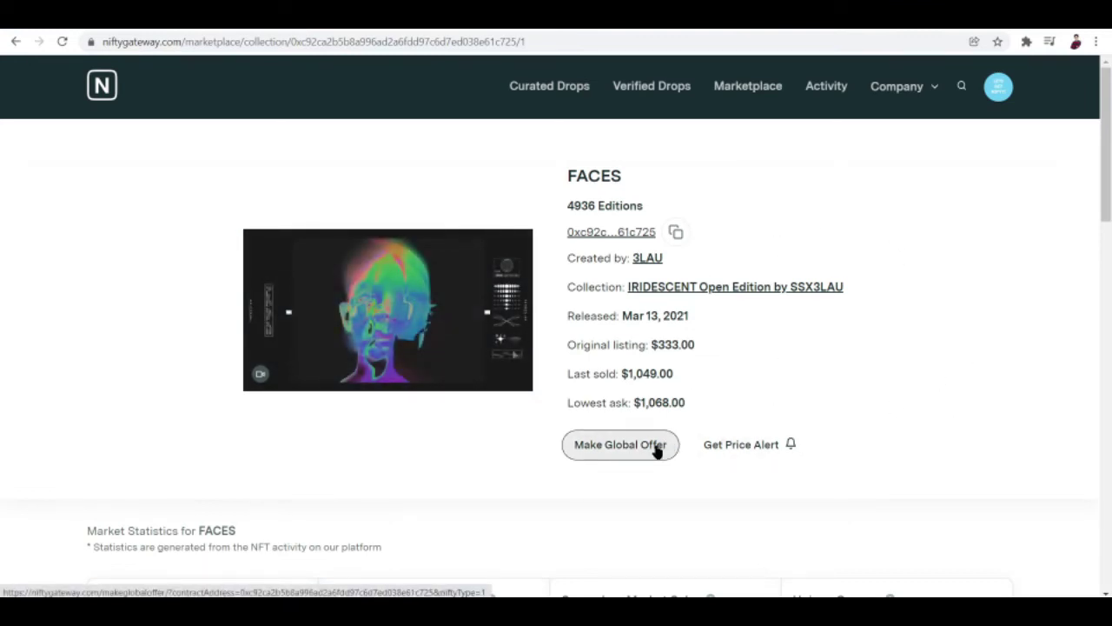
left_click(657, 448)
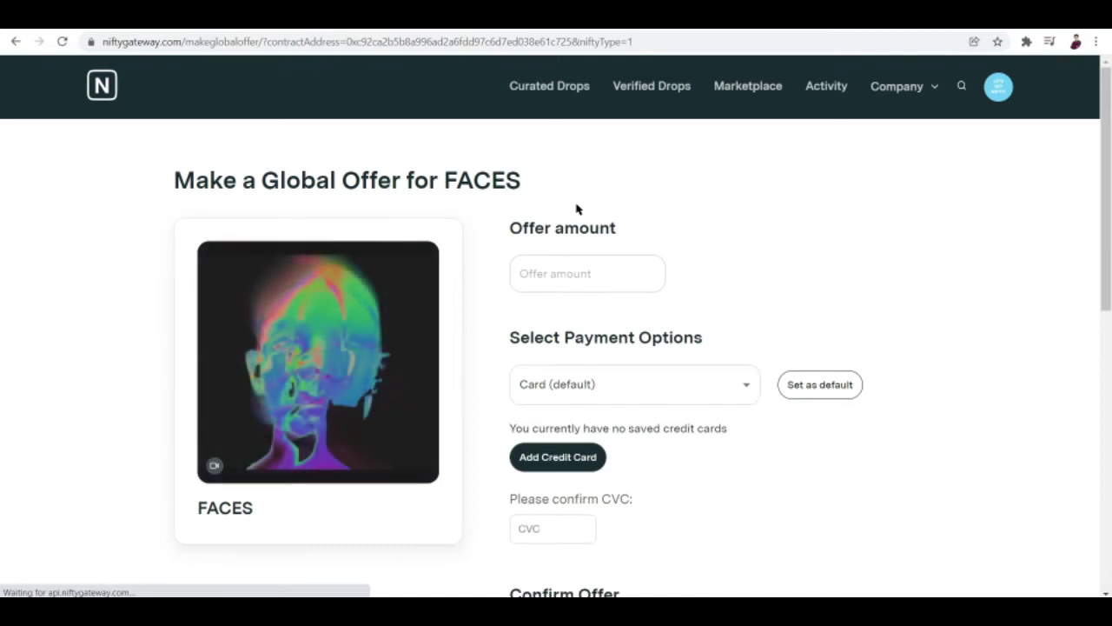
left_click(545, 257)
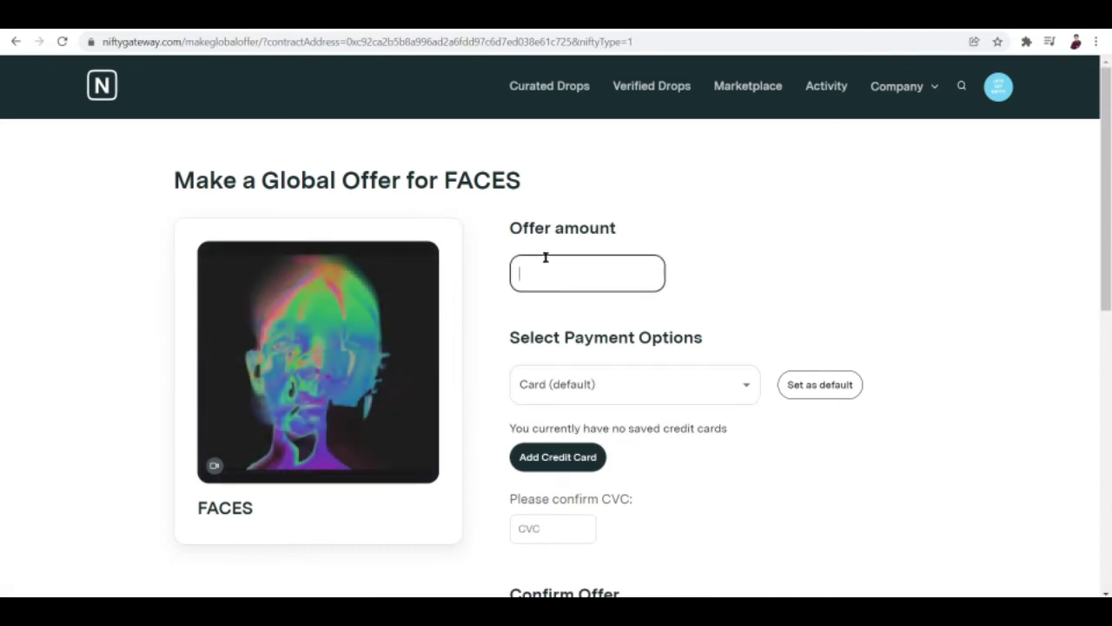
- Review the payment options, keeping Card (default), and scroll down to the terms
left_click(715, 401)
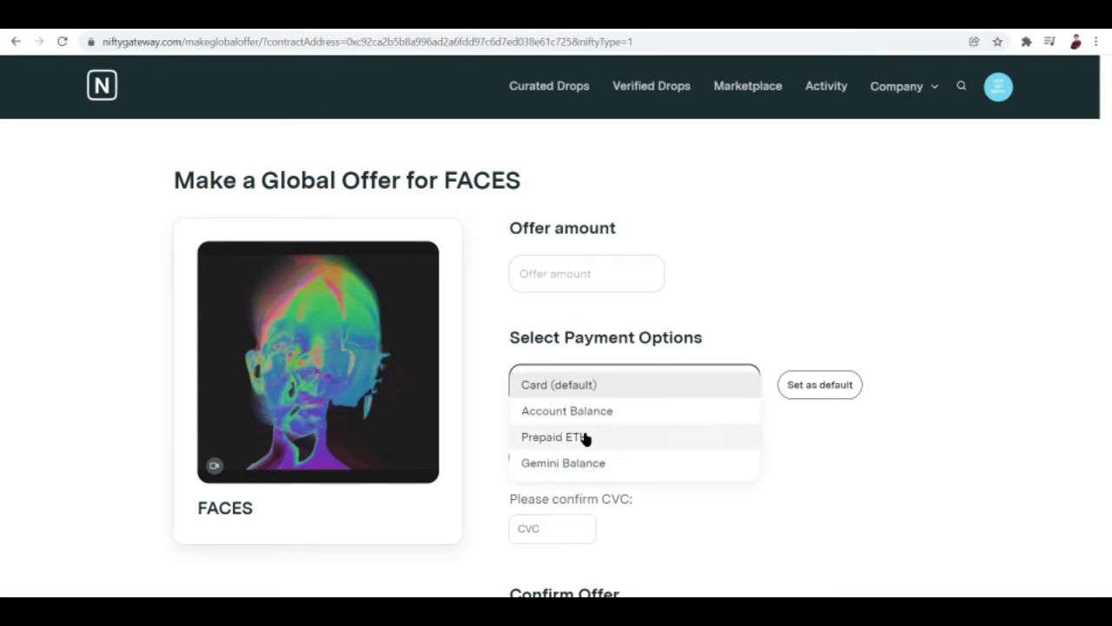
left_click(887, 234)
scroll(635, 399, "down", 1)
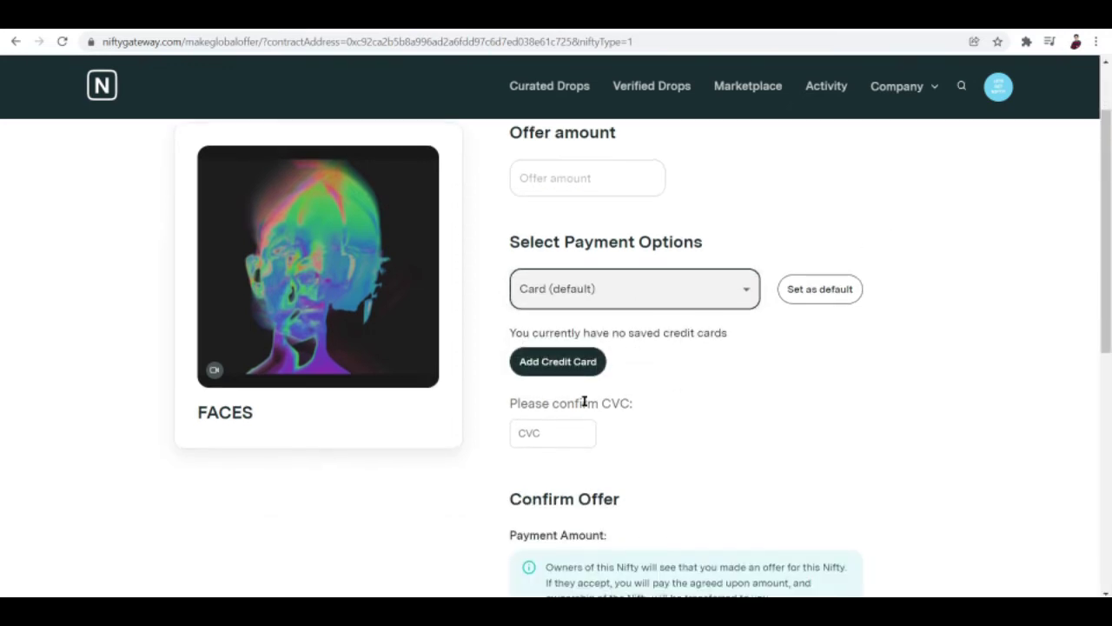
scroll(587, 465, "down", 2)
scroll(587, 465, "down", 4)
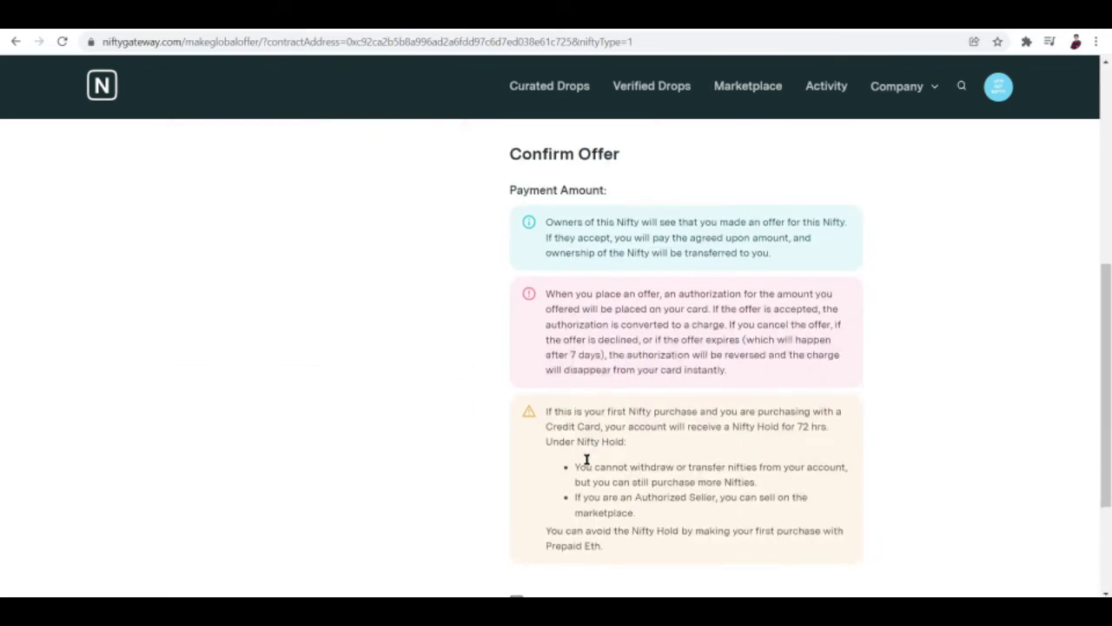
scroll(587, 465, "up", 4)
scroll(588, 465, "down", 3)
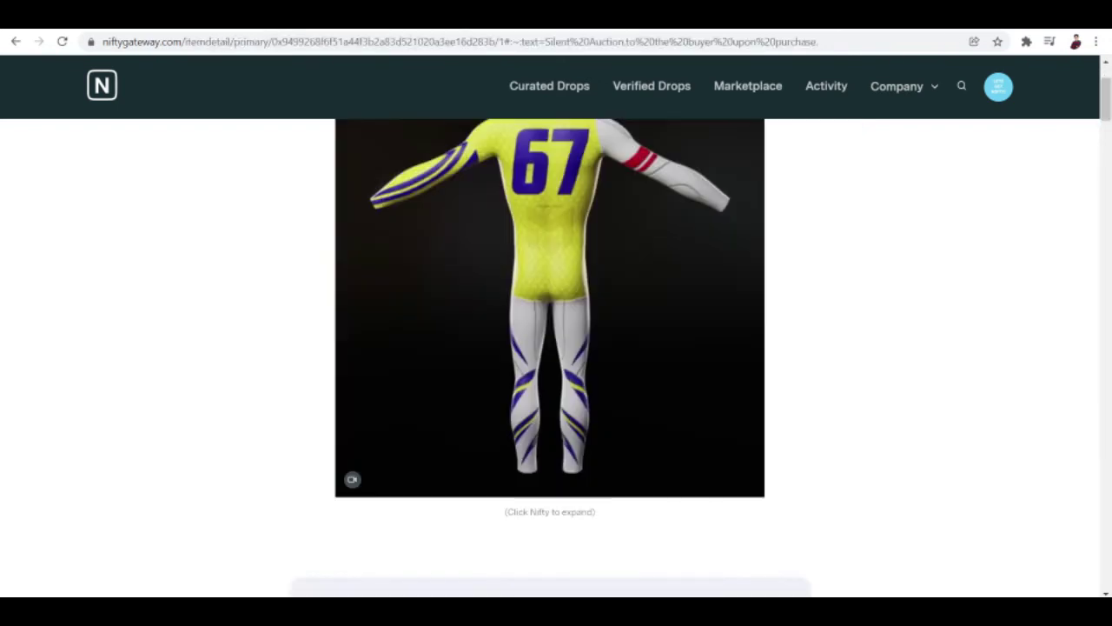
scroll(600, 369, "up", 3)
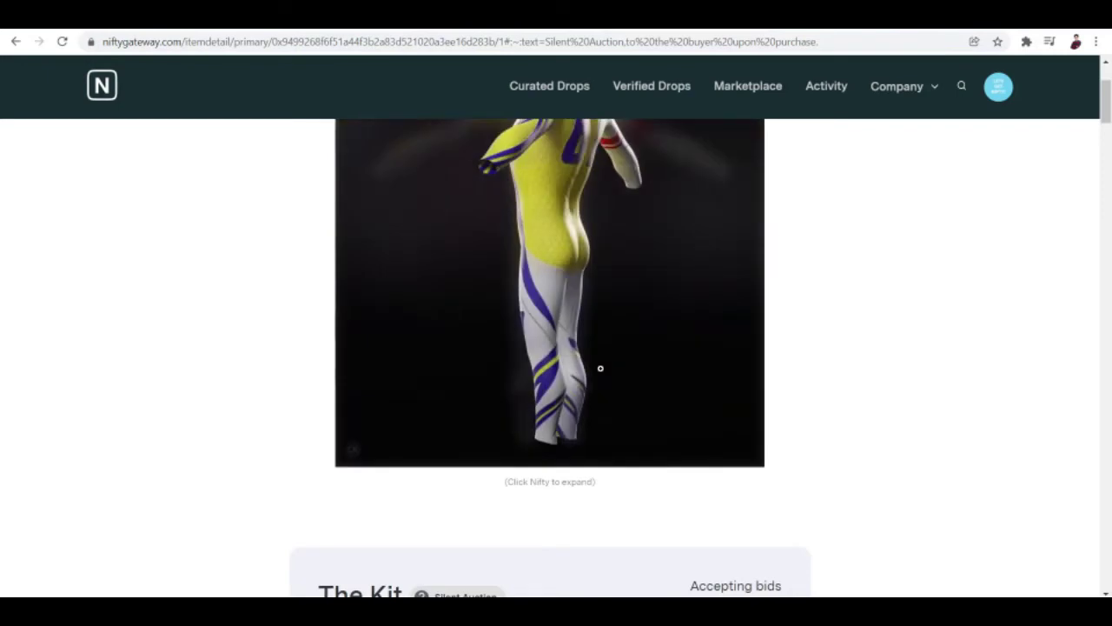
scroll(600, 369, "down", 2)
scroll(600, 373, "down", 3)
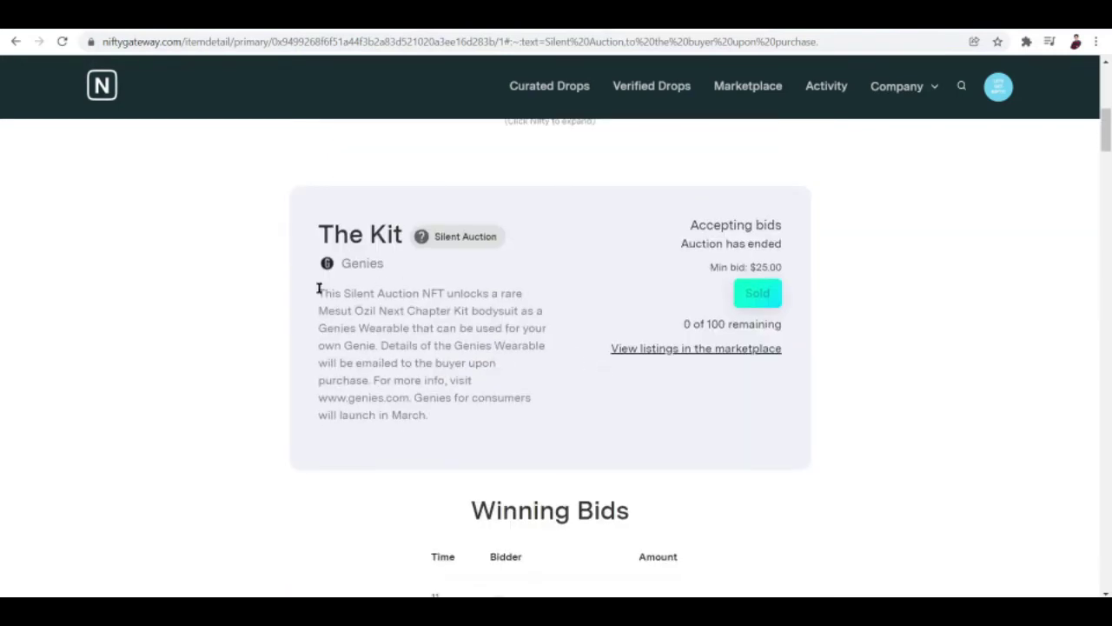
left_click_drag(319, 292, 611, 406)
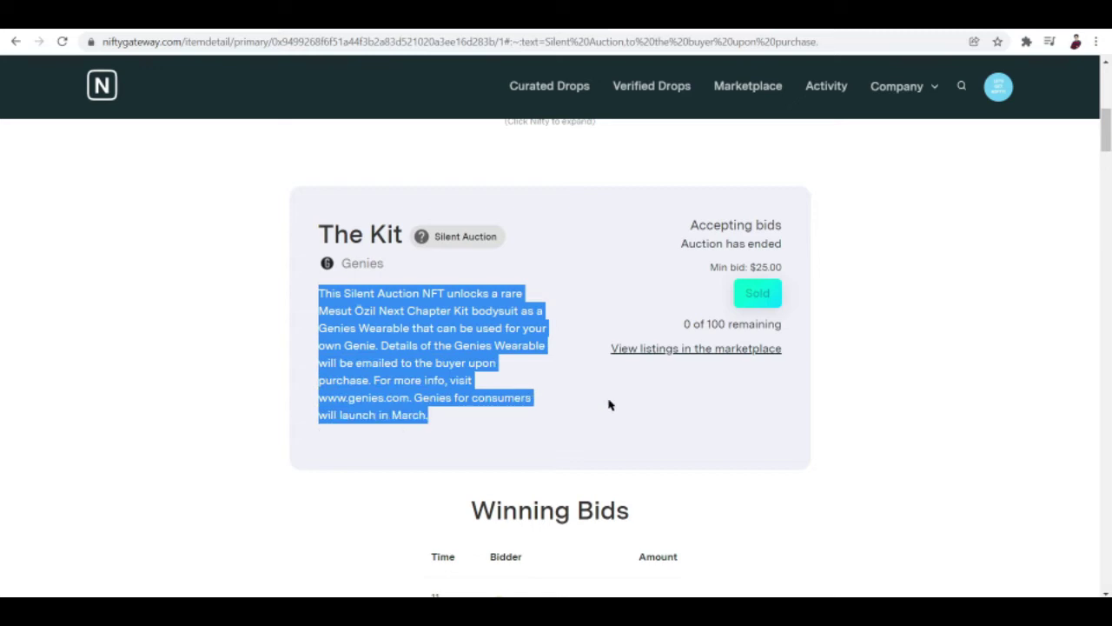
left_click(611, 407)
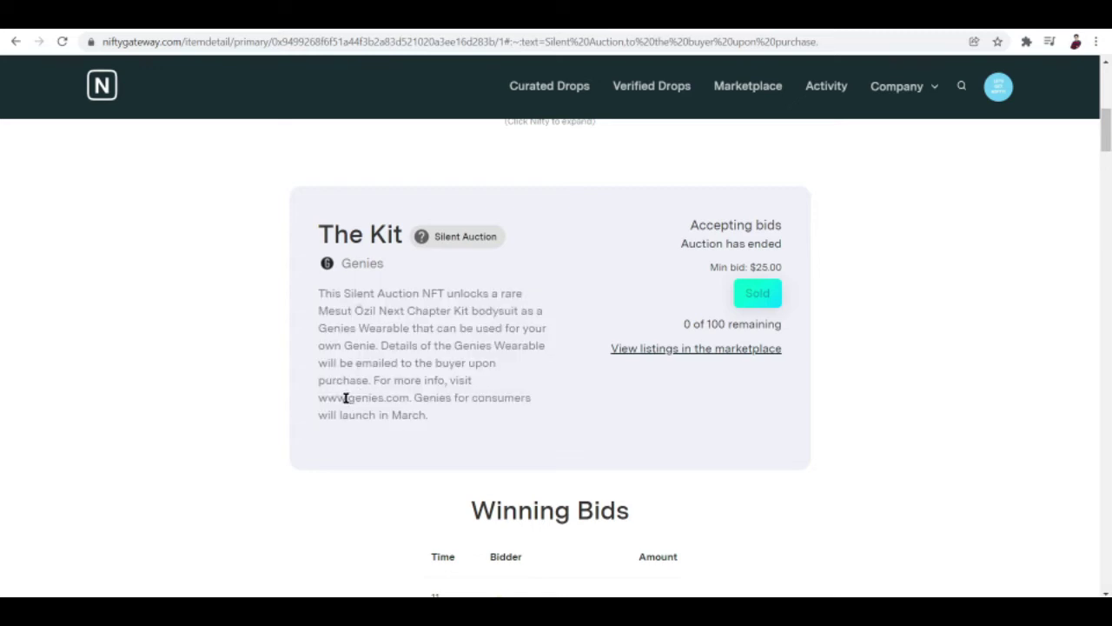
scroll(586, 373, "up", 5)
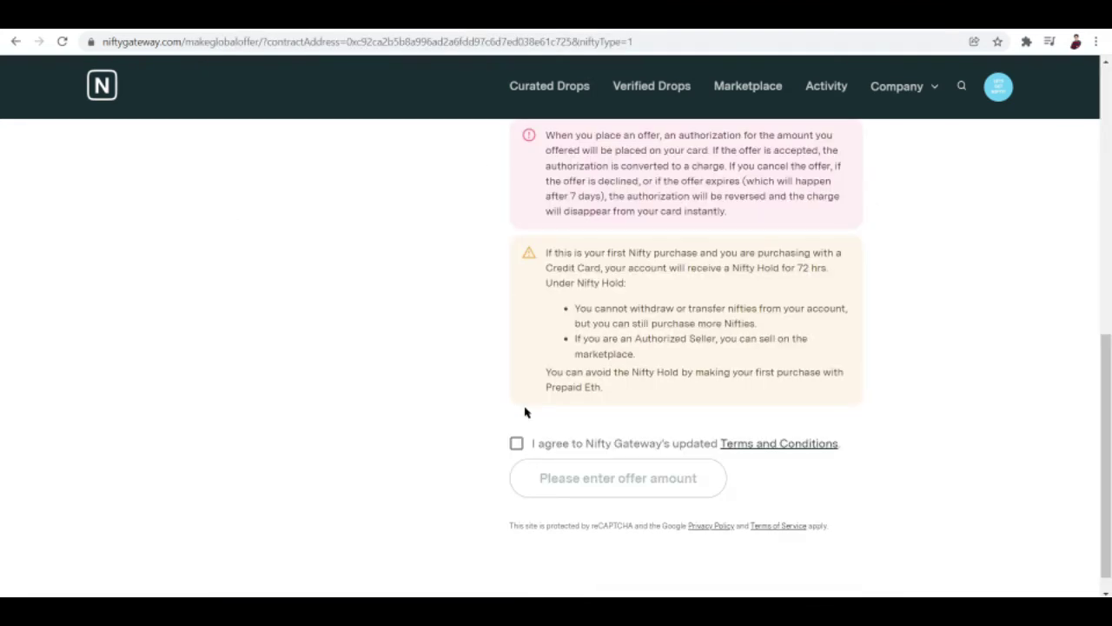
- Scroll the FACES offer form to its top, showing the empty amount and Card (default) payment
scroll(525, 412, "up", 4)
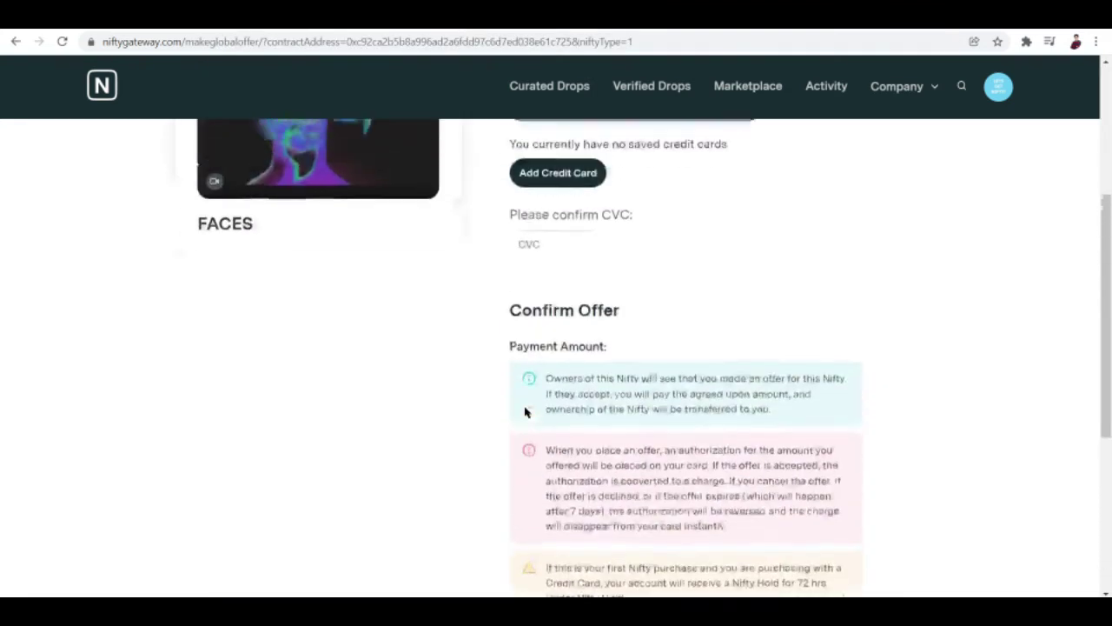
scroll(525, 412, "up", 3)
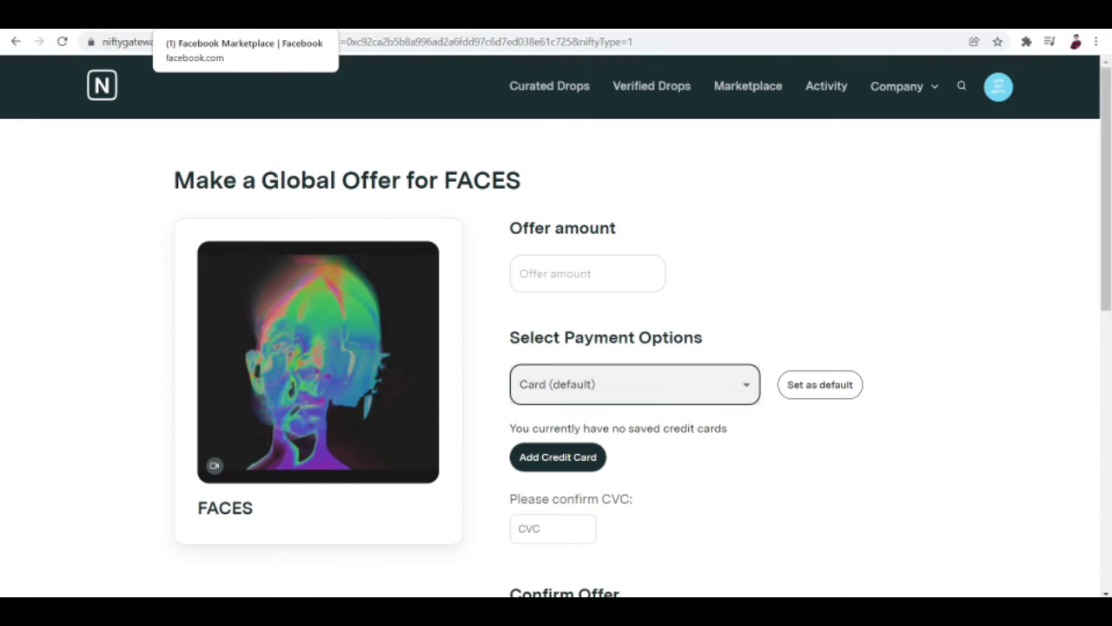
scroll(608, 246, "down", 3)
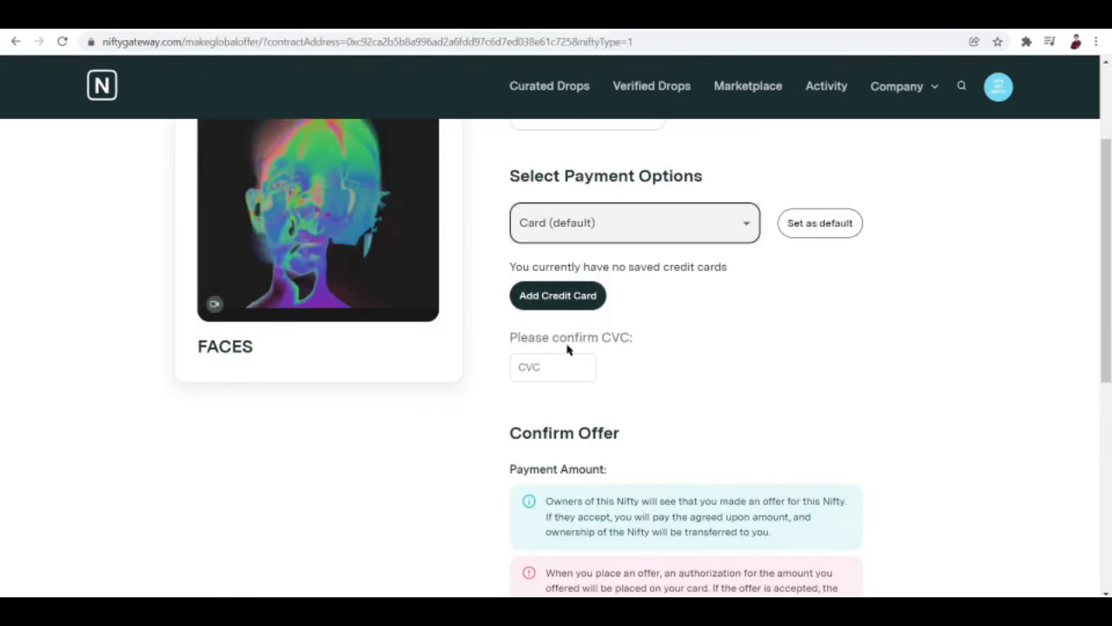
scroll(568, 350, "up", 3)
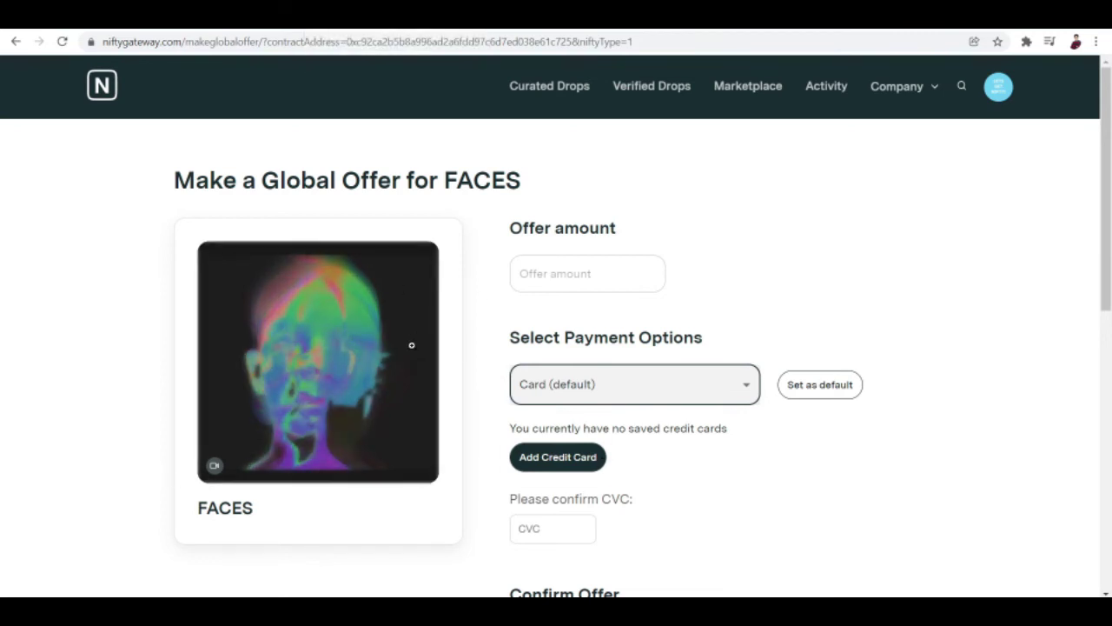
scroll(434, 300, "down", 1)
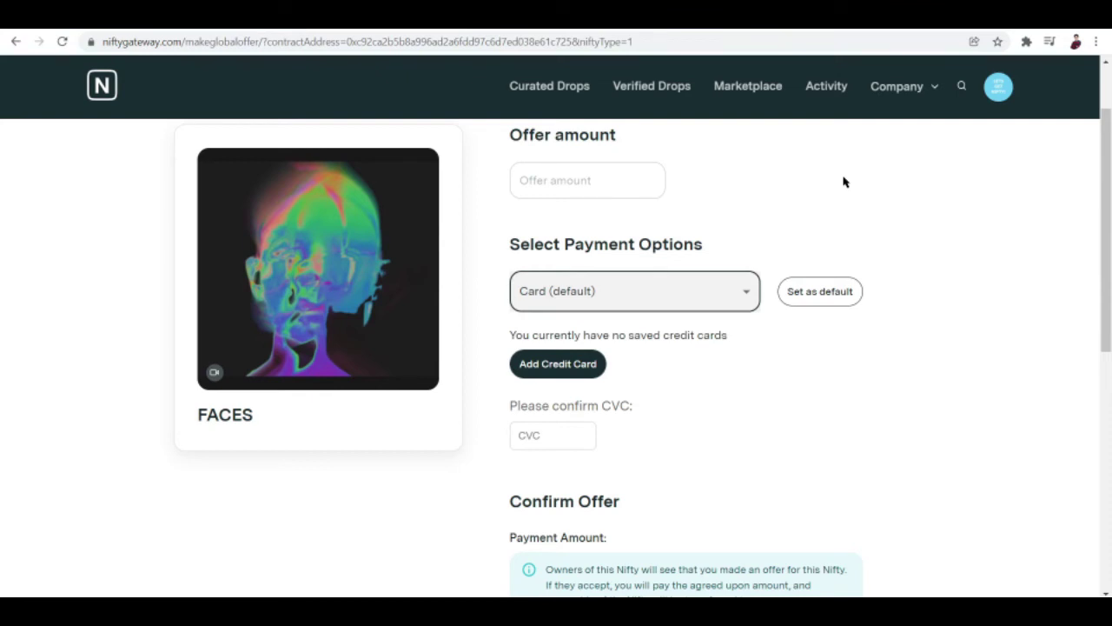
scroll(969, 395, "up", 1)
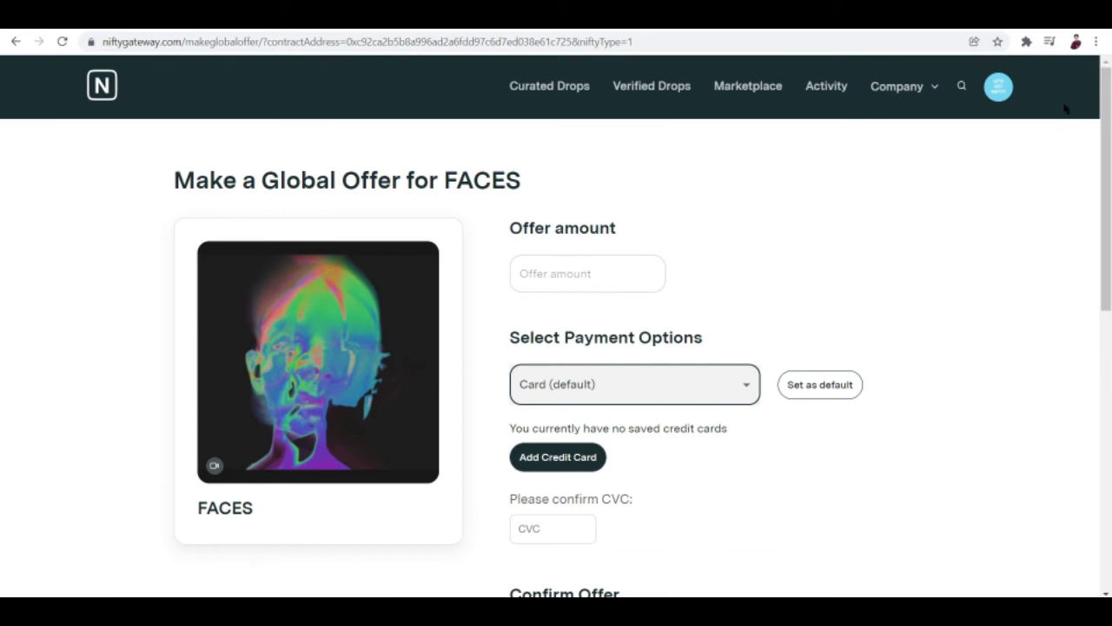
left_click(1025, 41)
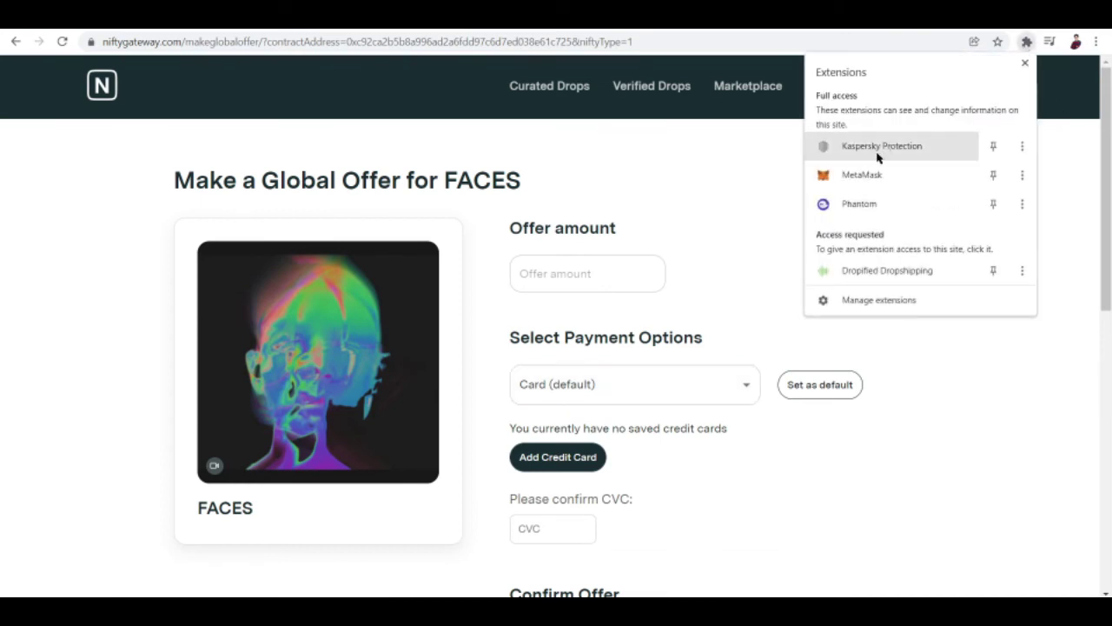
left_click(856, 176)
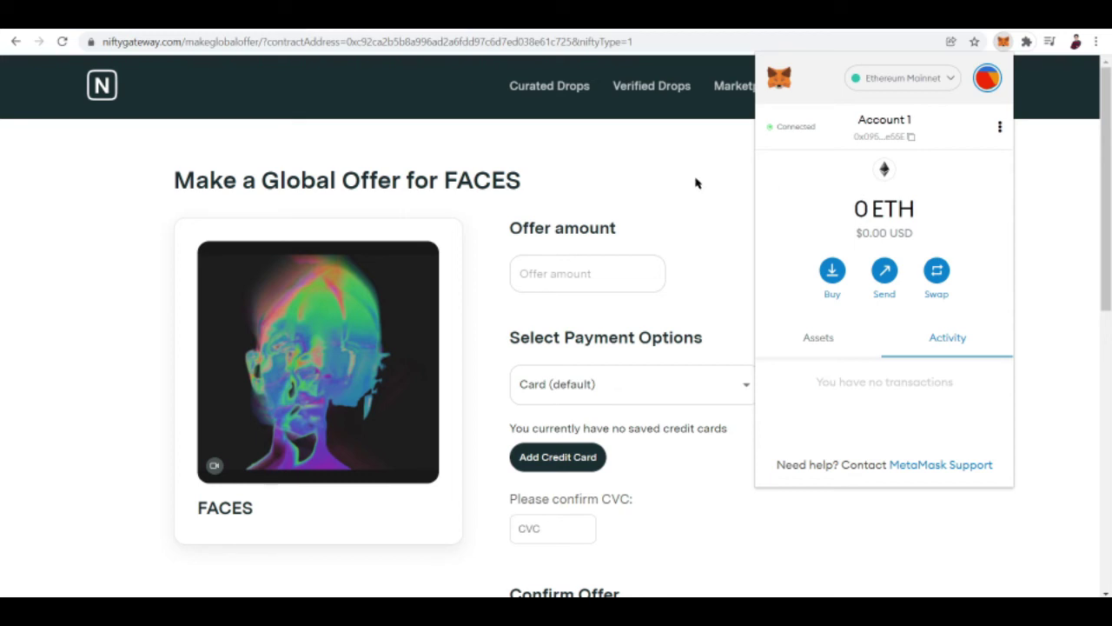
left_click(1064, 177)
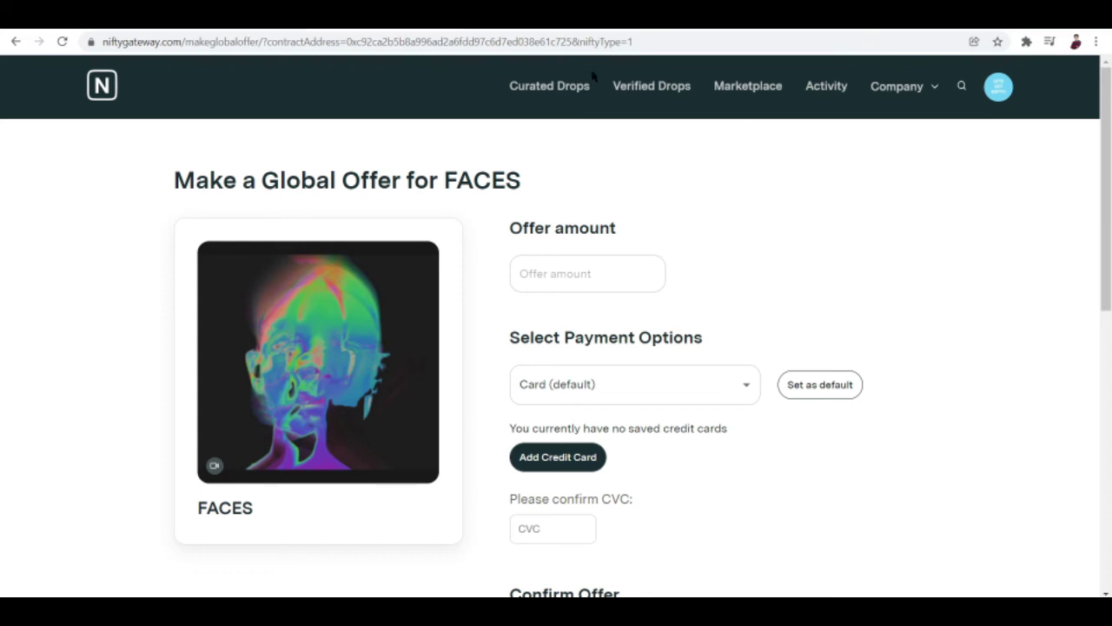
- Scroll the FACES offer form down to the Terms checkbox, then scroll through the Sign up page
scroll(678, 338, "down", 5)
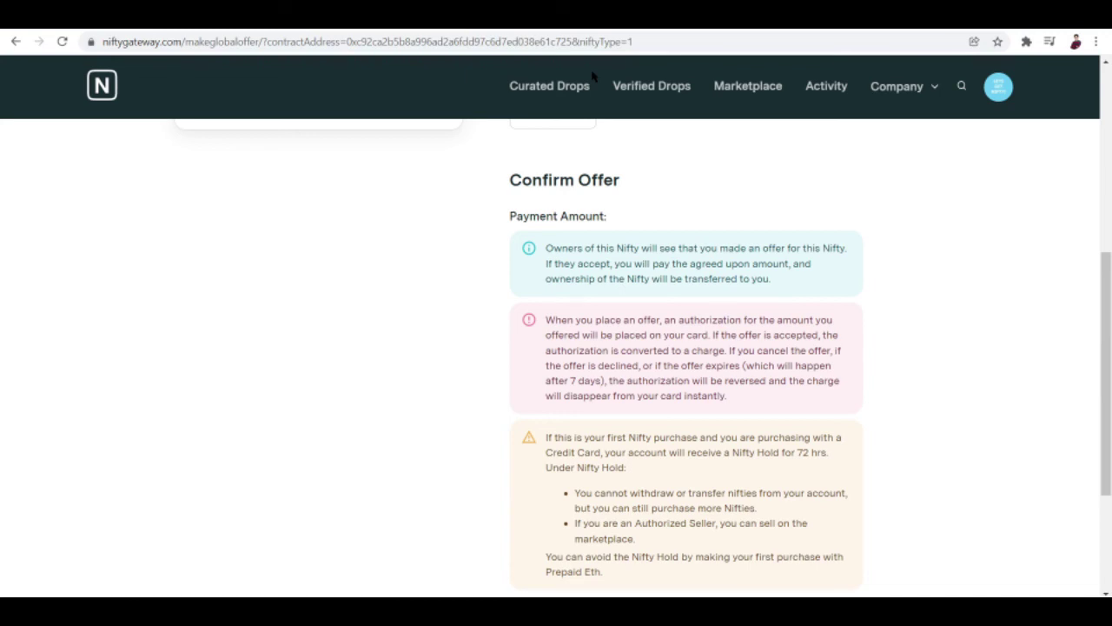
scroll(594, 76, "down", 3)
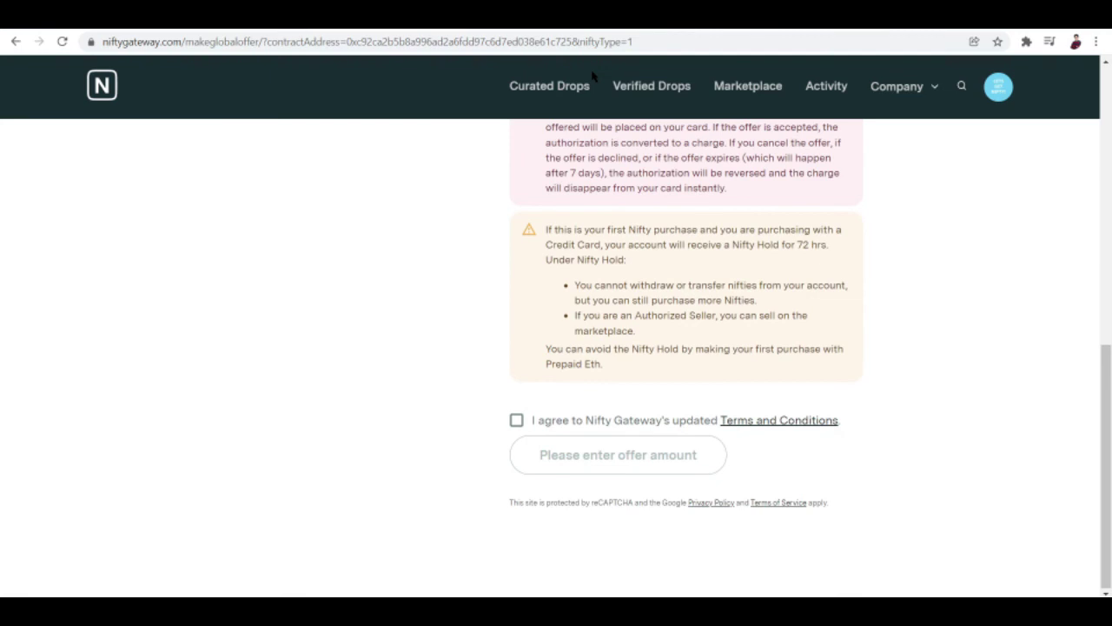
scroll(605, 351, "down", 1)
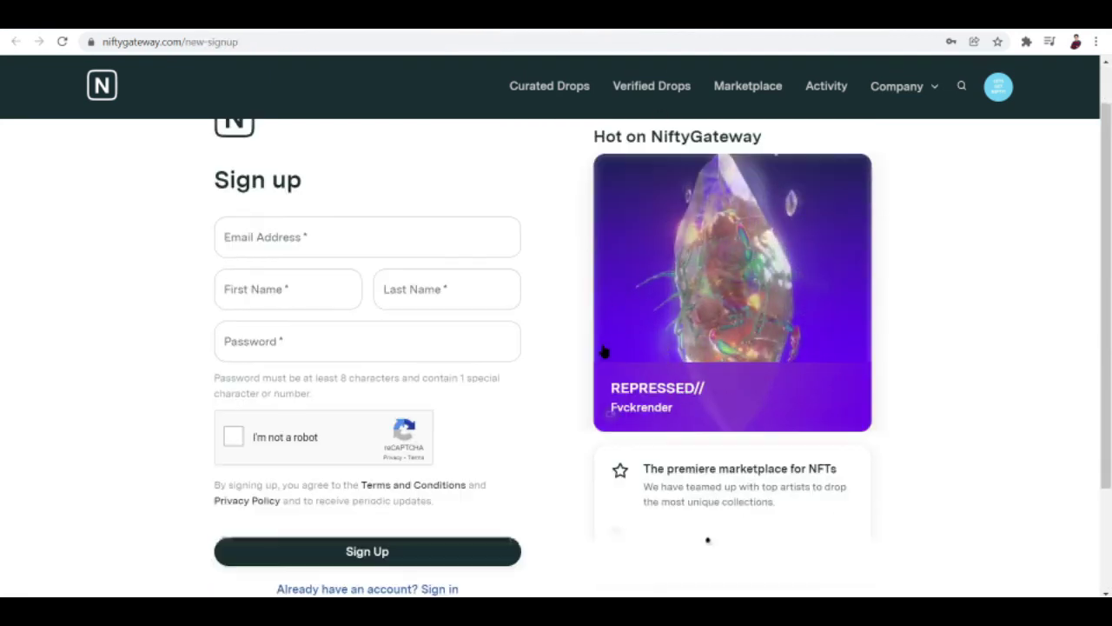
scroll(605, 351, "down", 2)
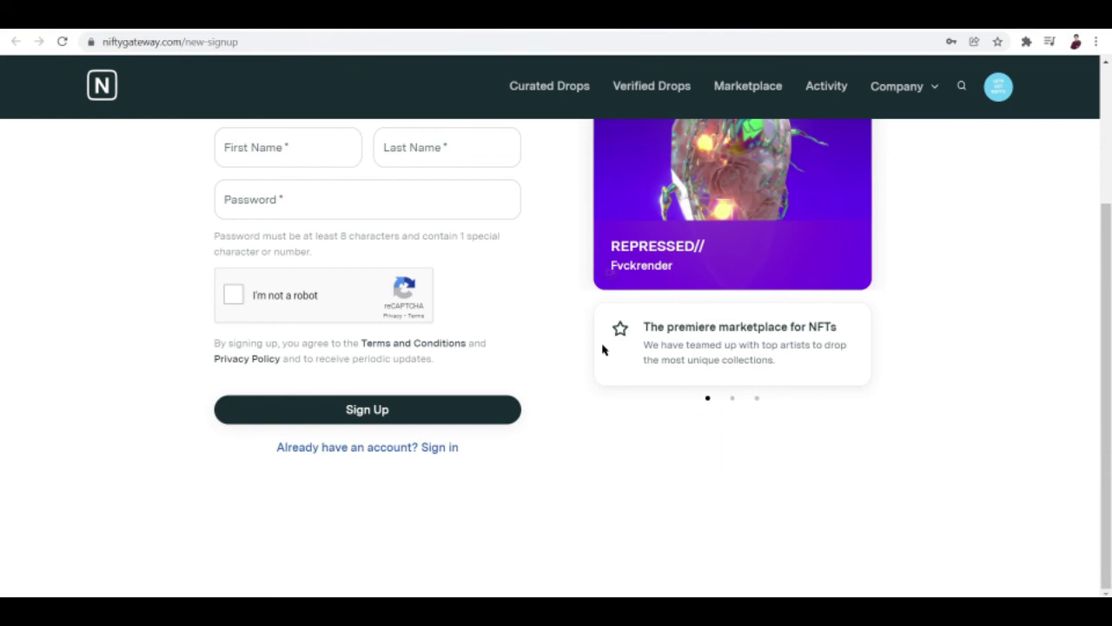
scroll(602, 348, "up", 3)
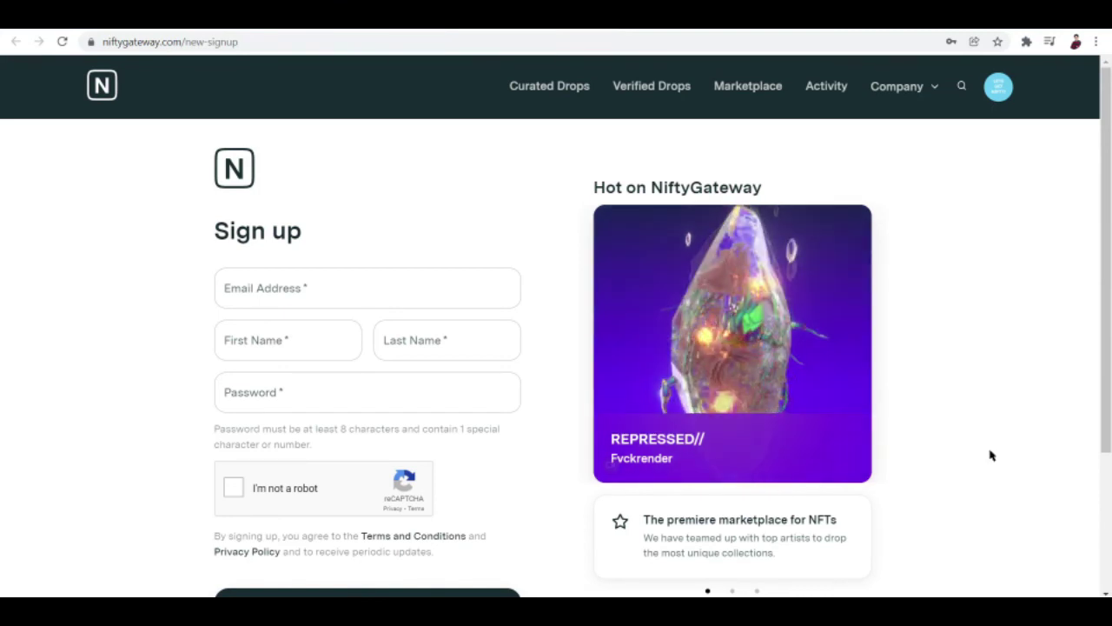
scroll(675, 451, "down", 1)
scroll(676, 451, "up", 1)
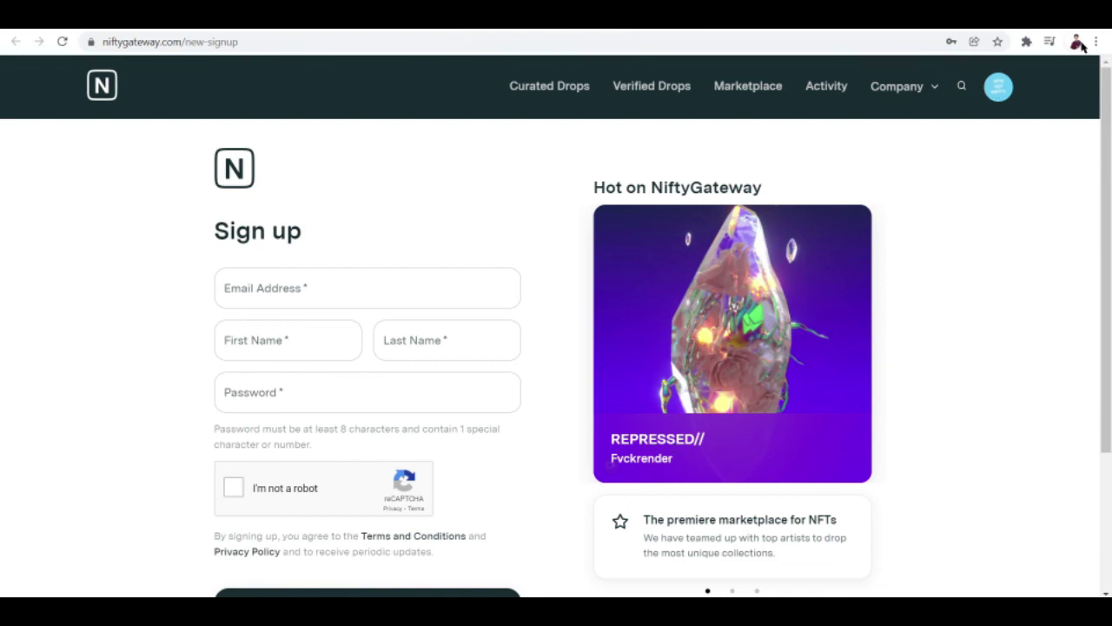
- Open My Account's Seller Settings, where the Authorized Seller status reads Restricted
left_click(996, 96)
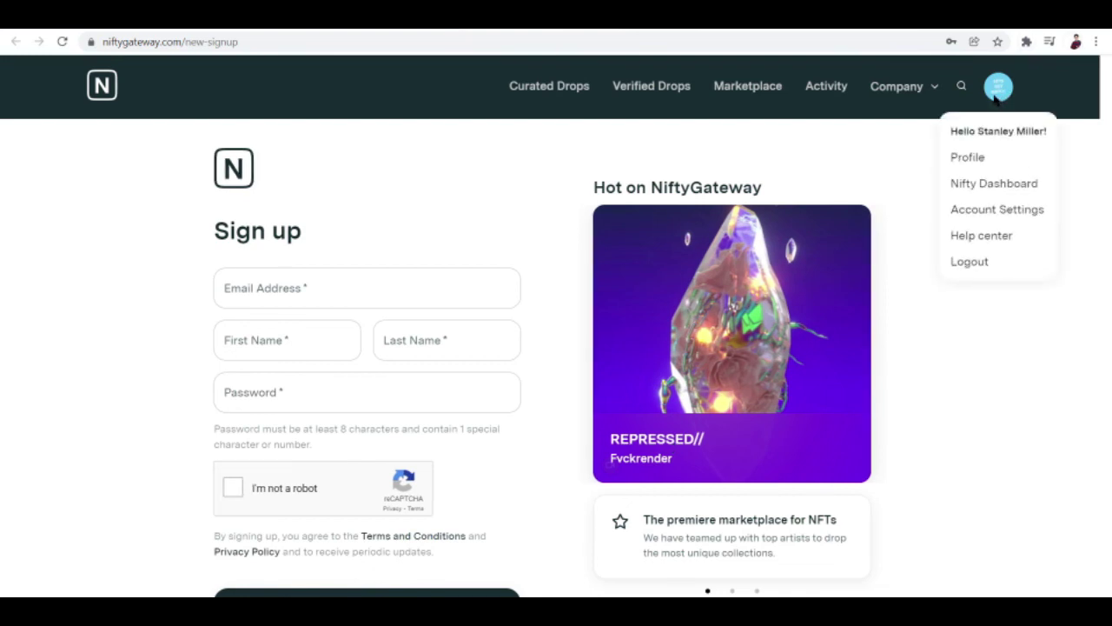
left_click(1004, 215)
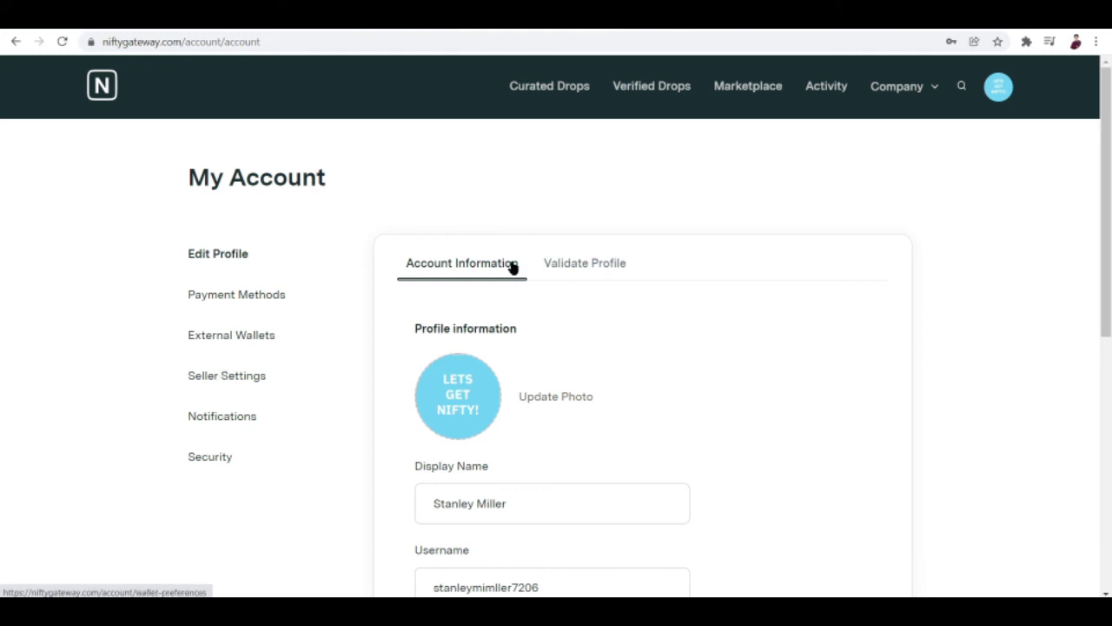
left_click(206, 383)
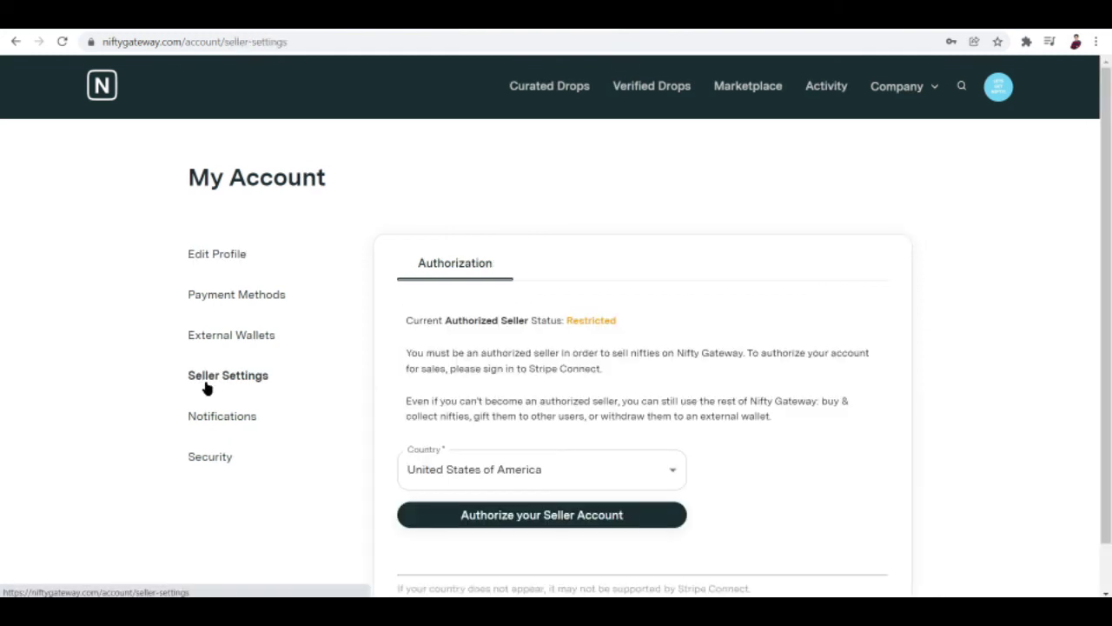
scroll(686, 462, "down", 1)
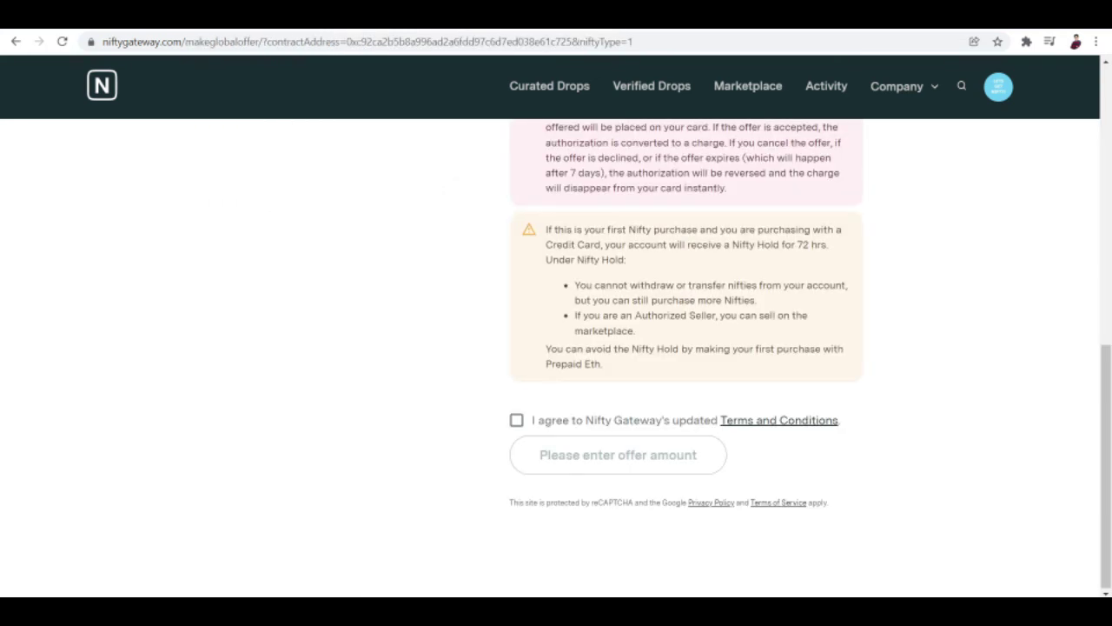
scroll(632, 520, "up", 6)
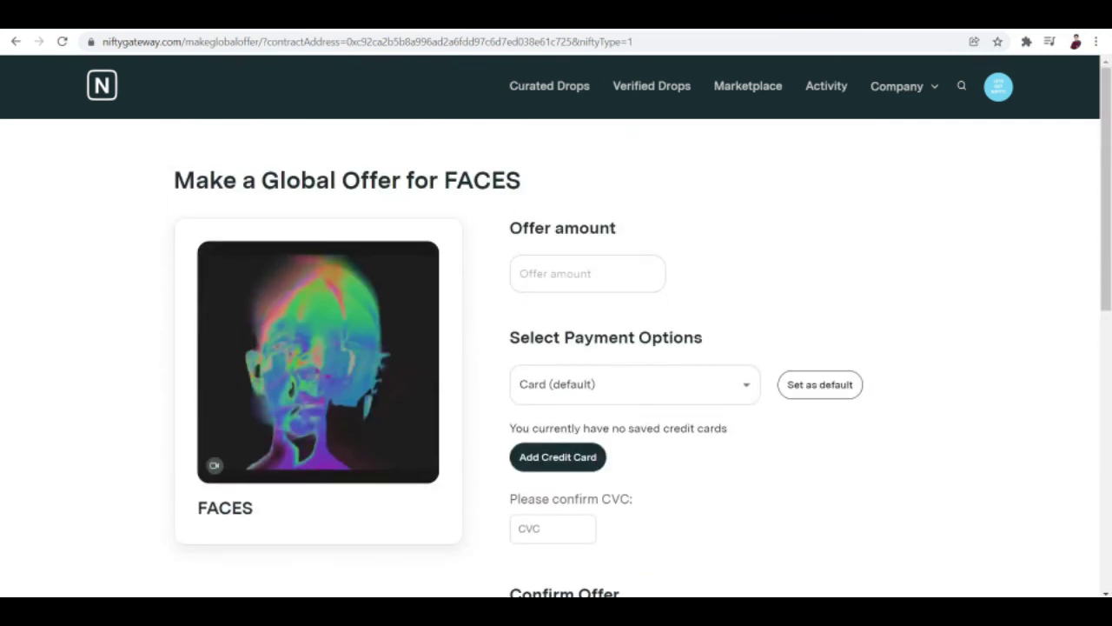
left_click(539, 18)
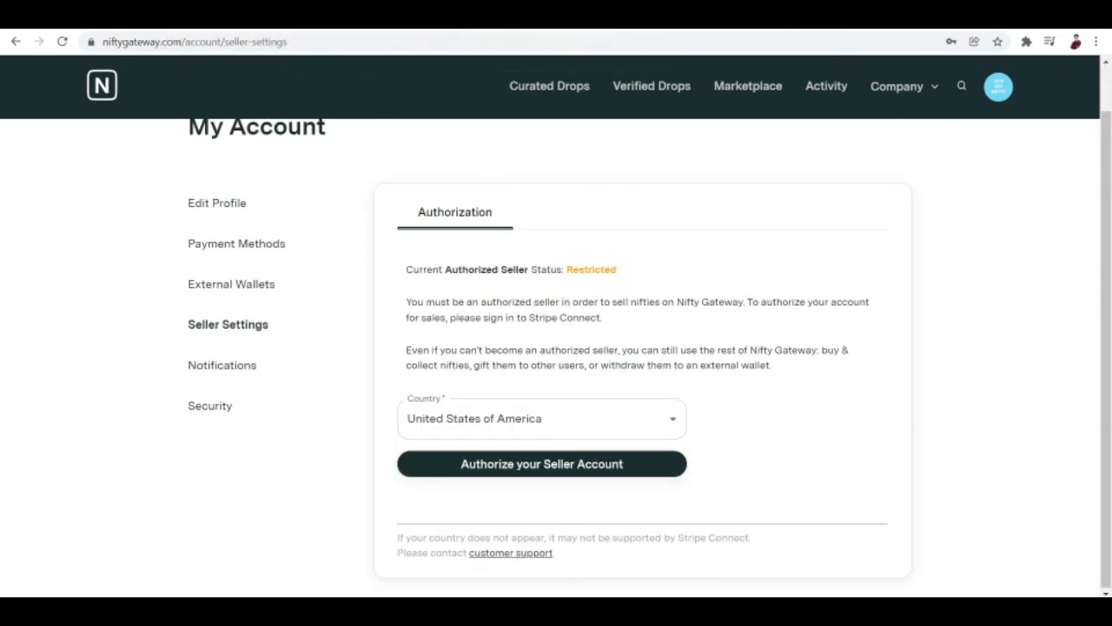
scroll(1110, 129, "up", 1)
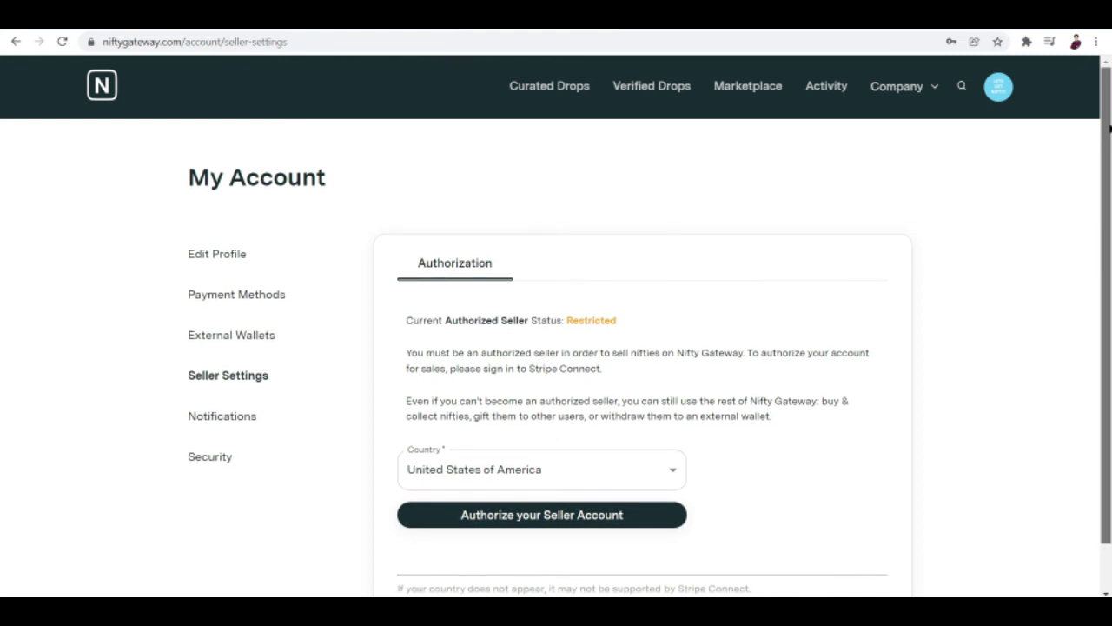
scroll(1110, 129, "down", 1)
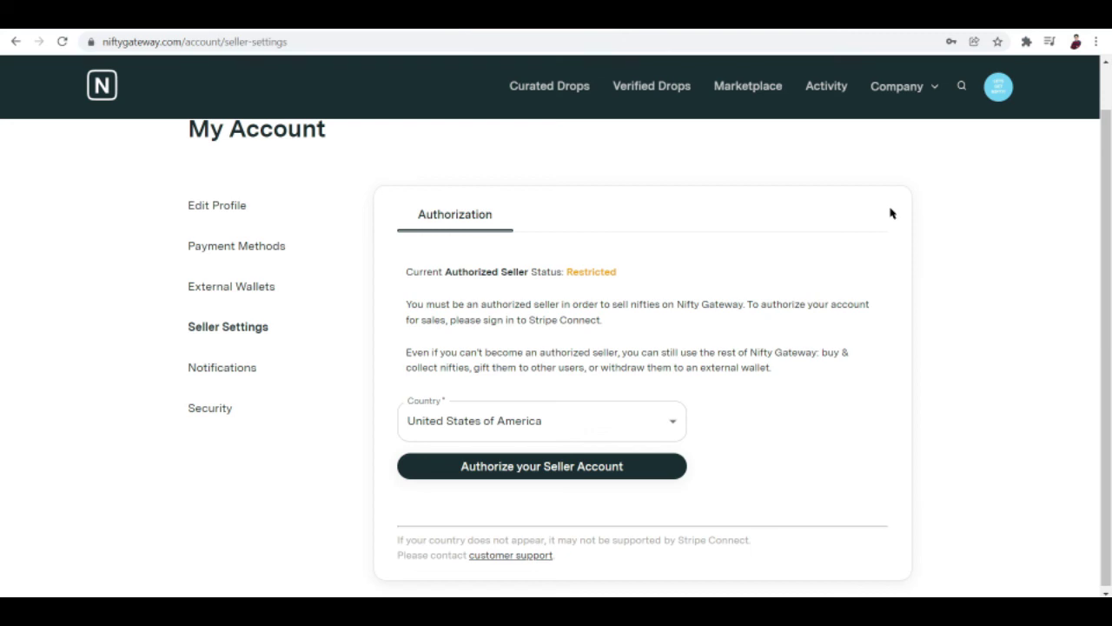
scroll(926, 258, "up", 1)
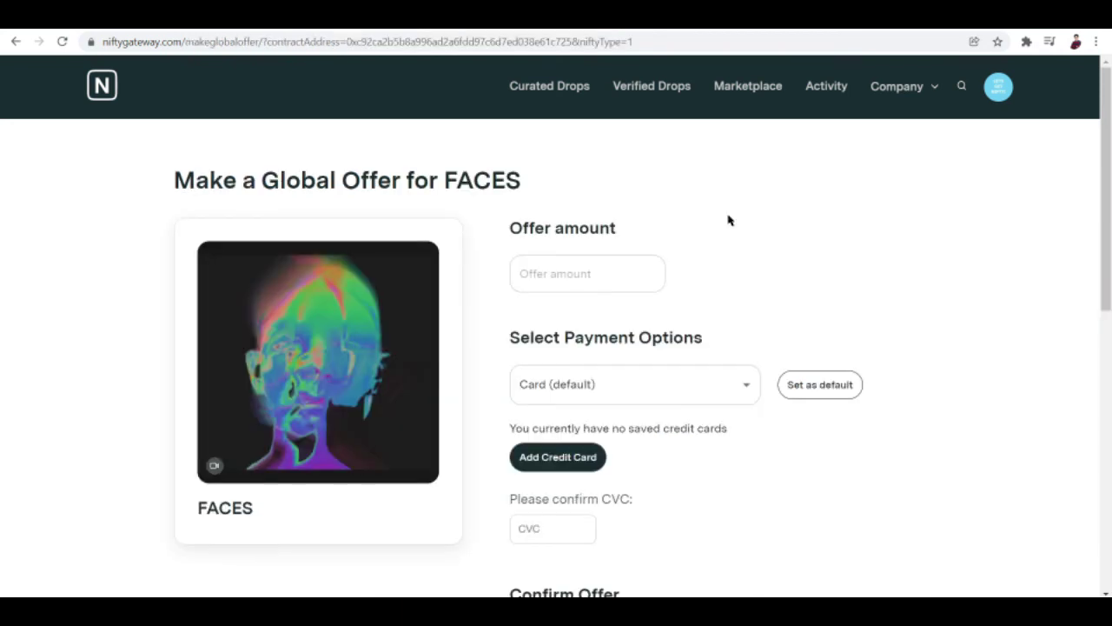
scroll(750, 369, "down", 5)
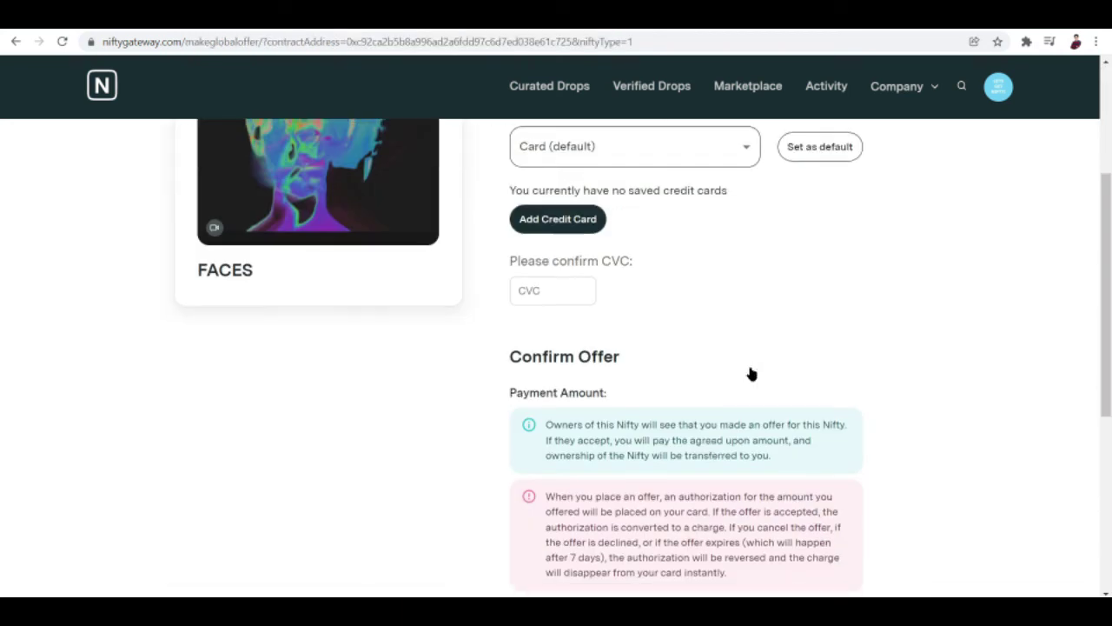